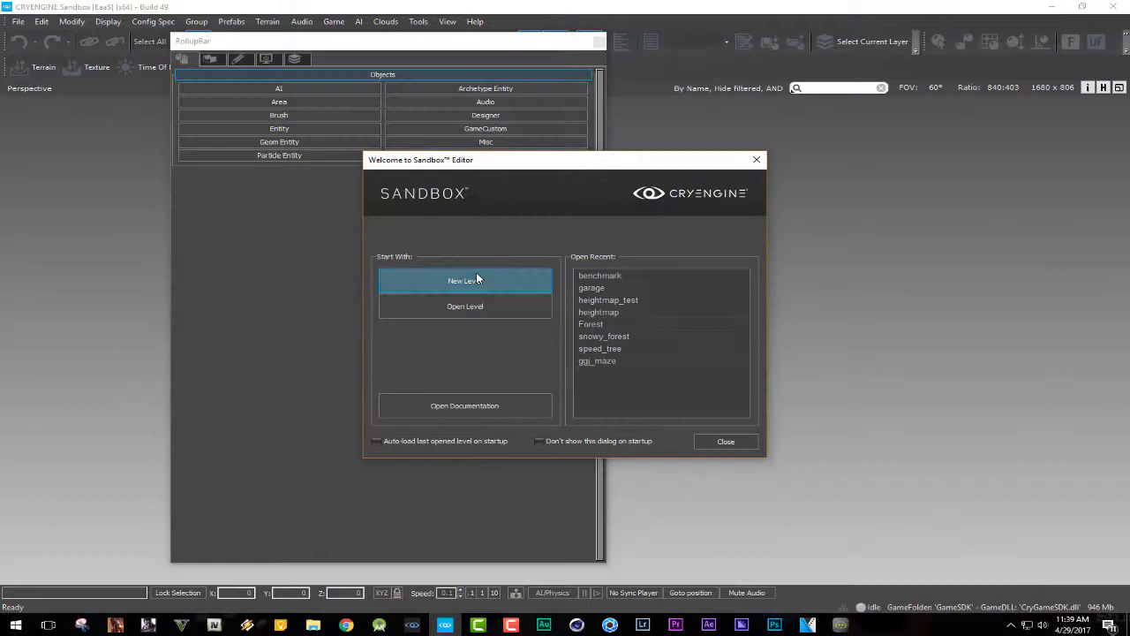
Step: Create a new level named character and generate its terrain texture with default settings
{"action": "left_click", "coordinate": [476, 272]}
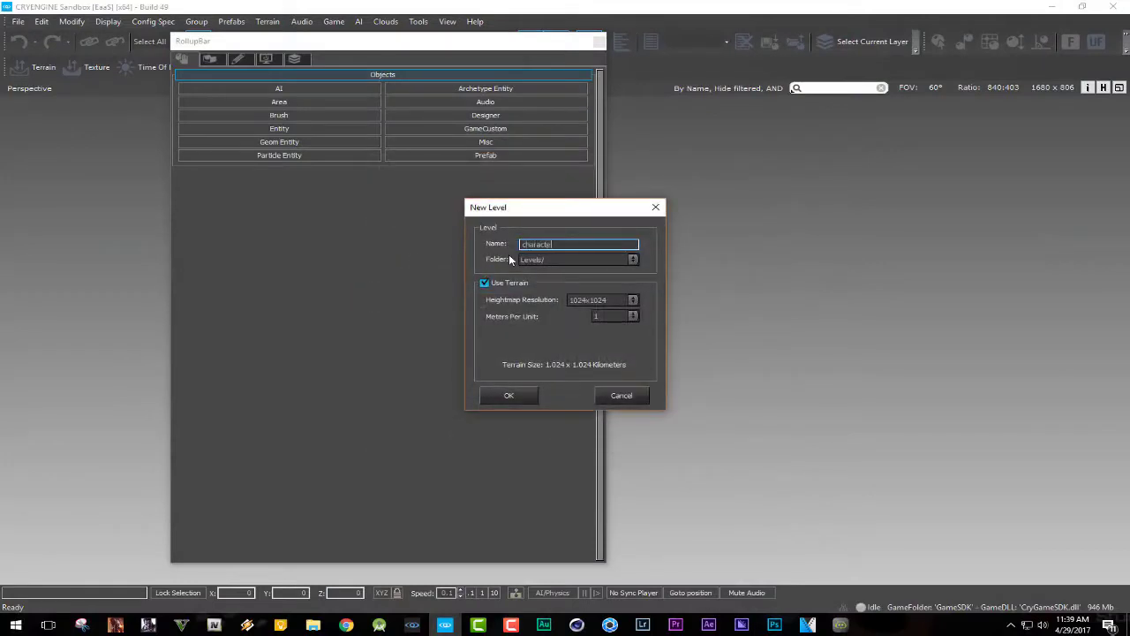
{"action": "left_click", "coordinate": [508, 394]}
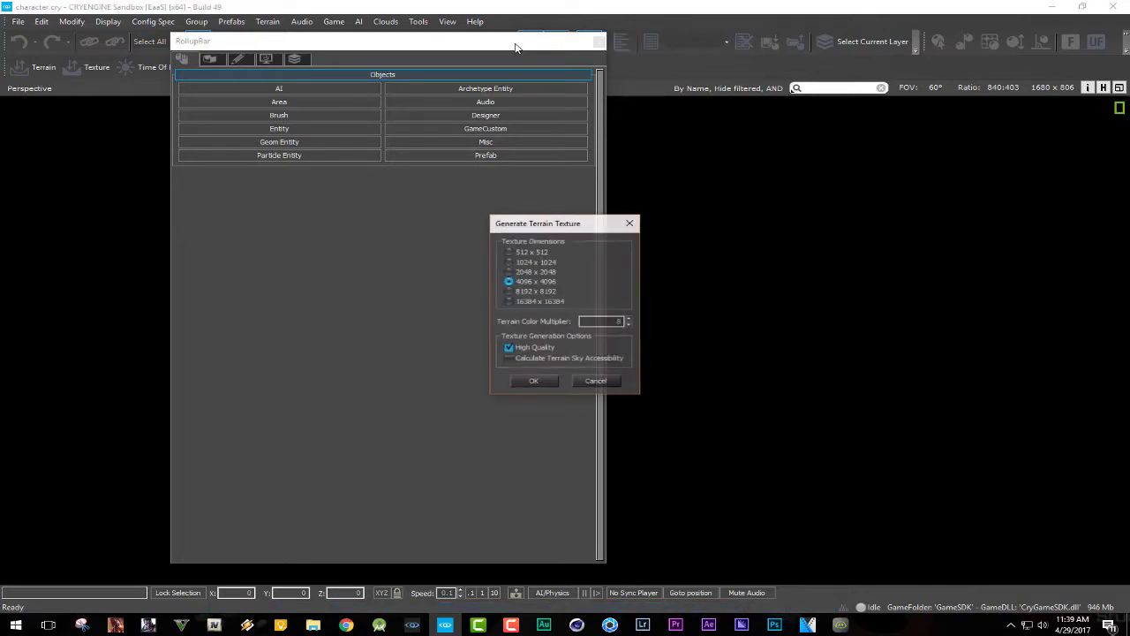
{"action": "left_click", "coordinate": [533, 381]}
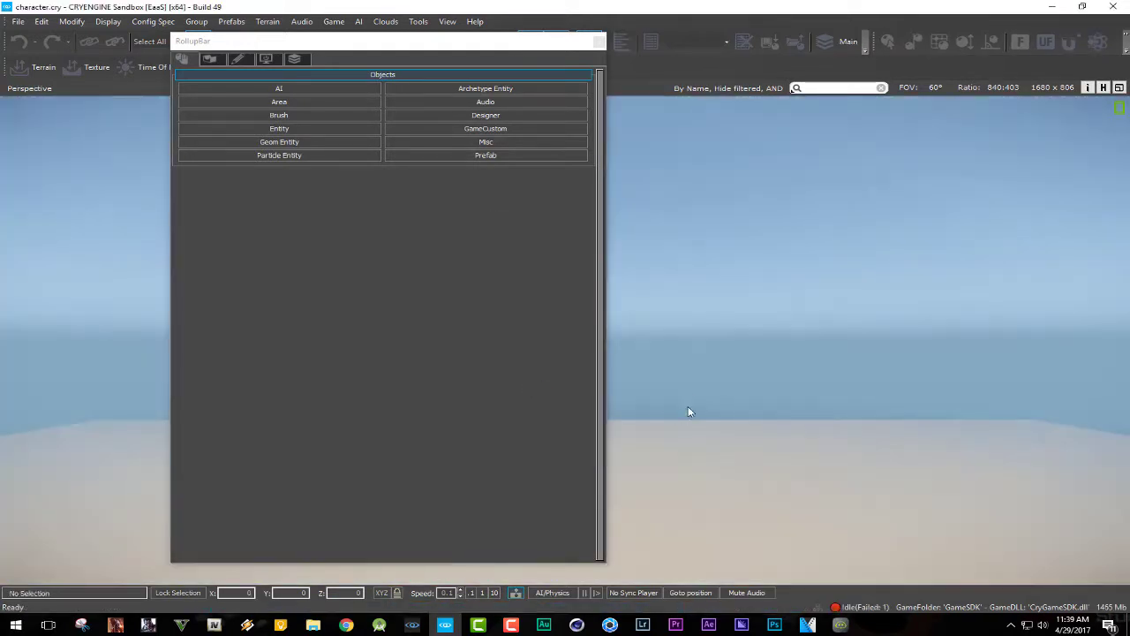
Step: Tilt the camera down to the checkered ground with camera speed set to 1
{"action": "right_click_drag", "start_coordinate": [690, 412], "coordinate": [690, 459]}
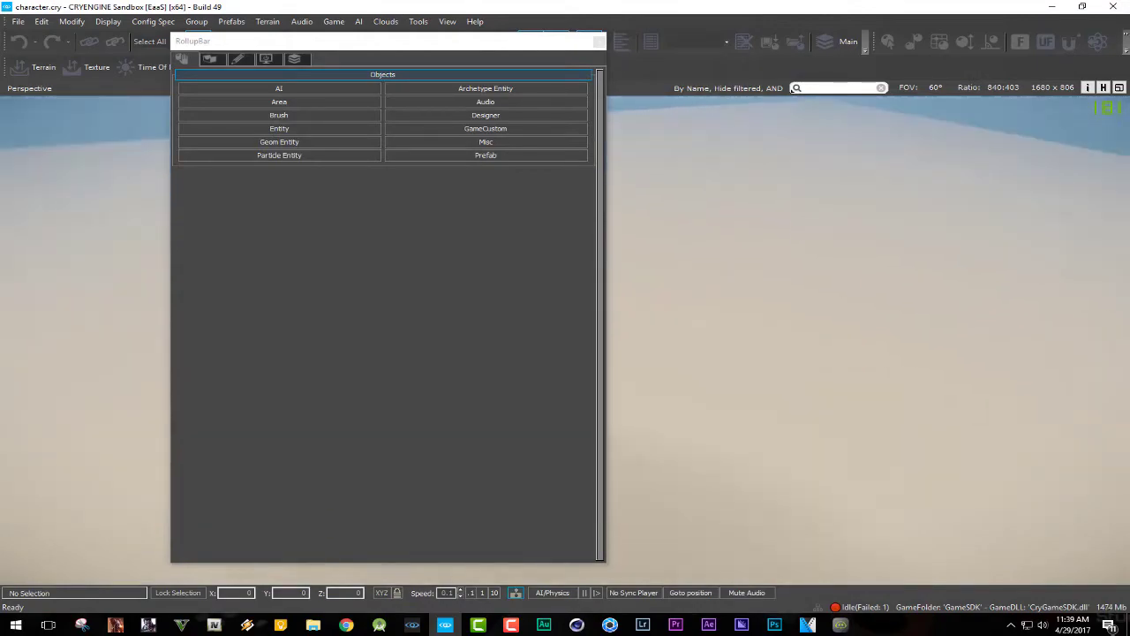
{"action": "left_click", "coordinate": [481, 593]}
{"action": "mouse_move", "coordinate": [774, 413]}
{"action": "right_mouse_down"}
{"action": "mouse_move", "coordinate": [774, 459]}
{"action": "mouse_move", "coordinate": [774, 406]}
{"action": "right_mouse_up"}
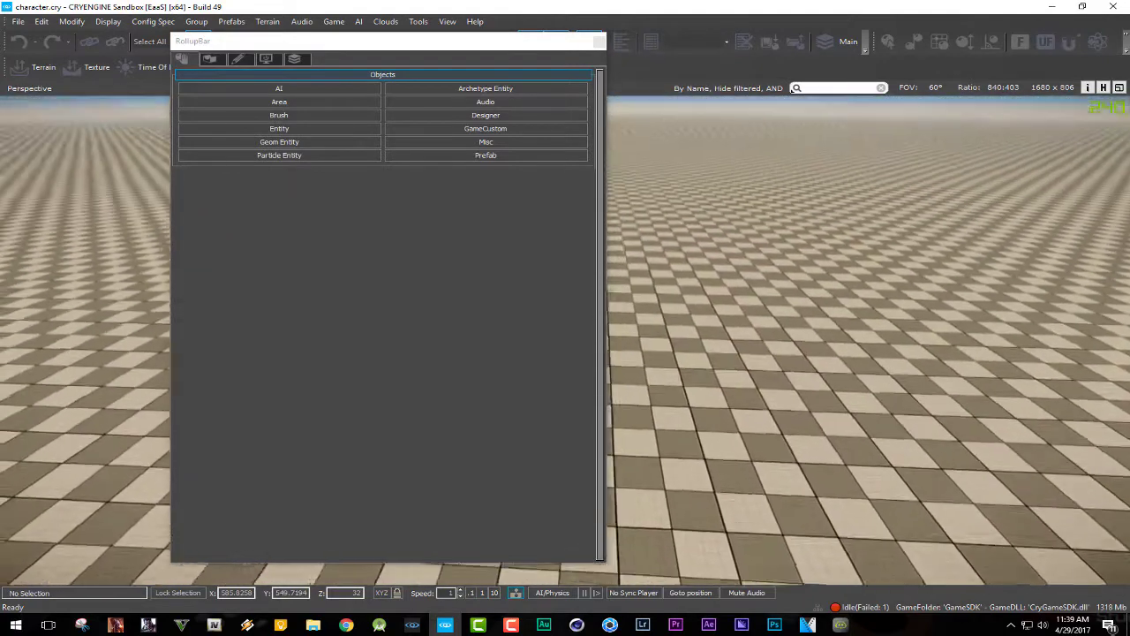
{"action": "left_click", "coordinate": [265, 142]}
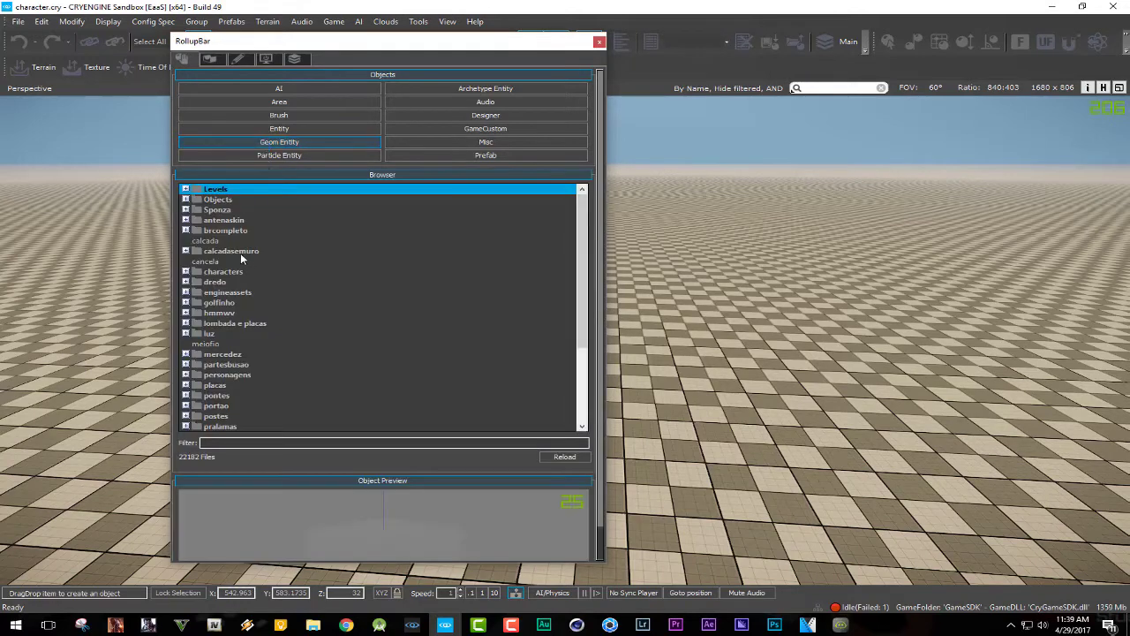
Step: Expand the Objects > characters folders in the Geom Entity browser
{"action": "left_click", "coordinate": [186, 200]}
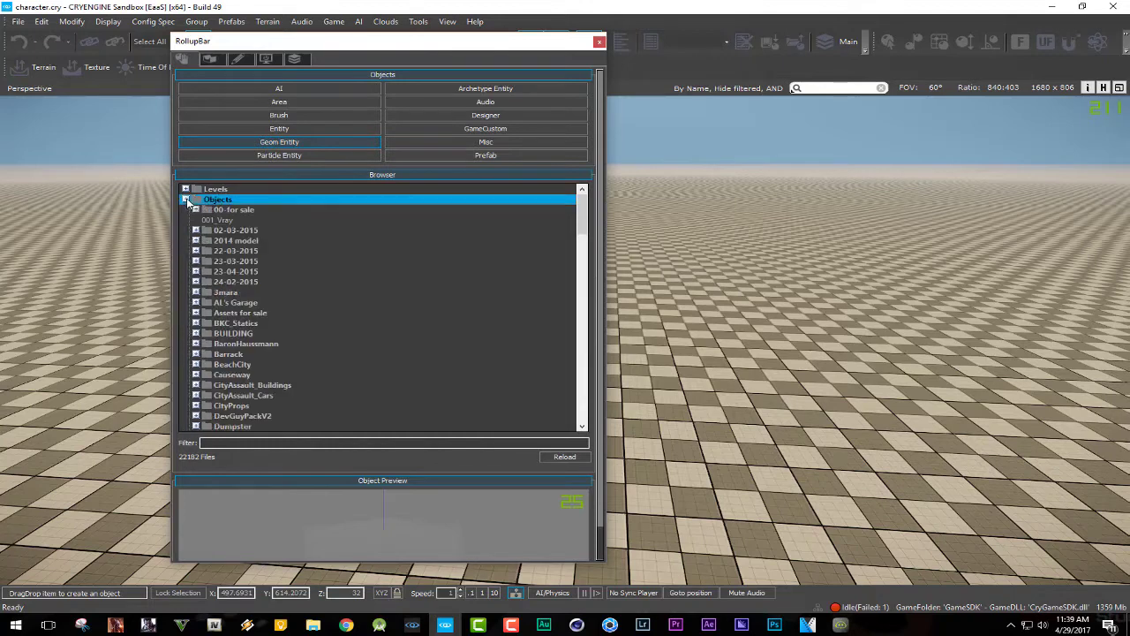
{"action": "scroll", "coordinate": [188, 256], "scroll_direction": "down", "scroll_amount": 1}
{"action": "scroll", "coordinate": [191, 269], "scroll_direction": "down", "scroll_amount": 2}
{"action": "scroll", "coordinate": [194, 283], "scroll_direction": "down", "scroll_amount": 2}
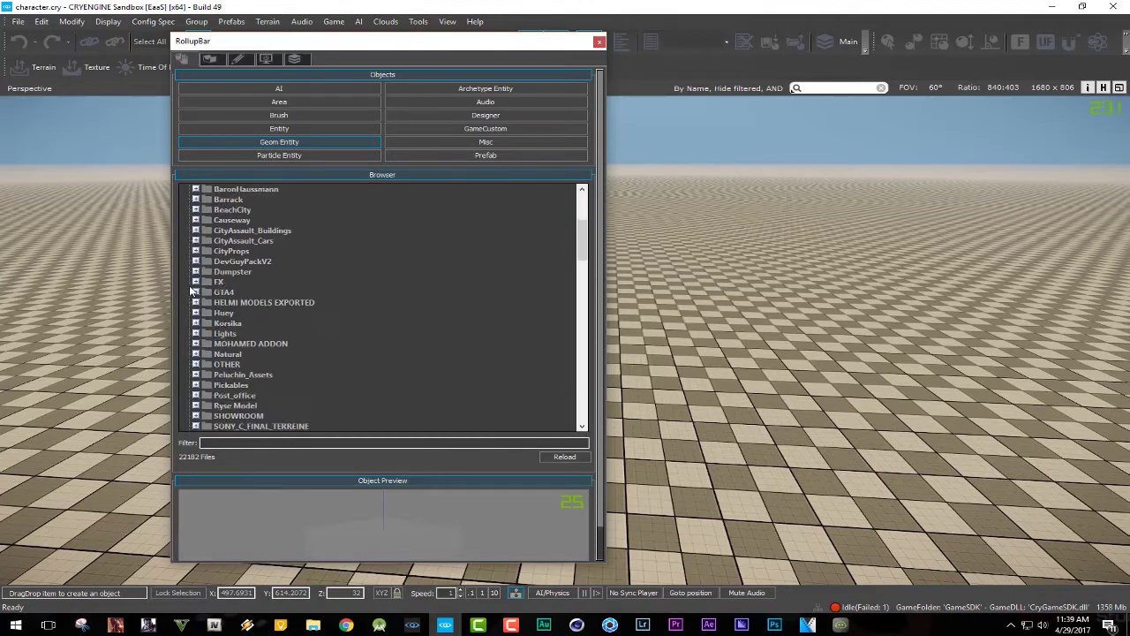
{"action": "scroll", "coordinate": [198, 296], "scroll_direction": "down", "scroll_amount": 2}
{"action": "scroll", "coordinate": [202, 311], "scroll_direction": "down", "scroll_amount": 1}
{"action": "scroll", "coordinate": [204, 316], "scroll_direction": "down", "scroll_amount": 1}
{"action": "scroll", "coordinate": [208, 322], "scroll_direction": "down", "scroll_amount": 2}
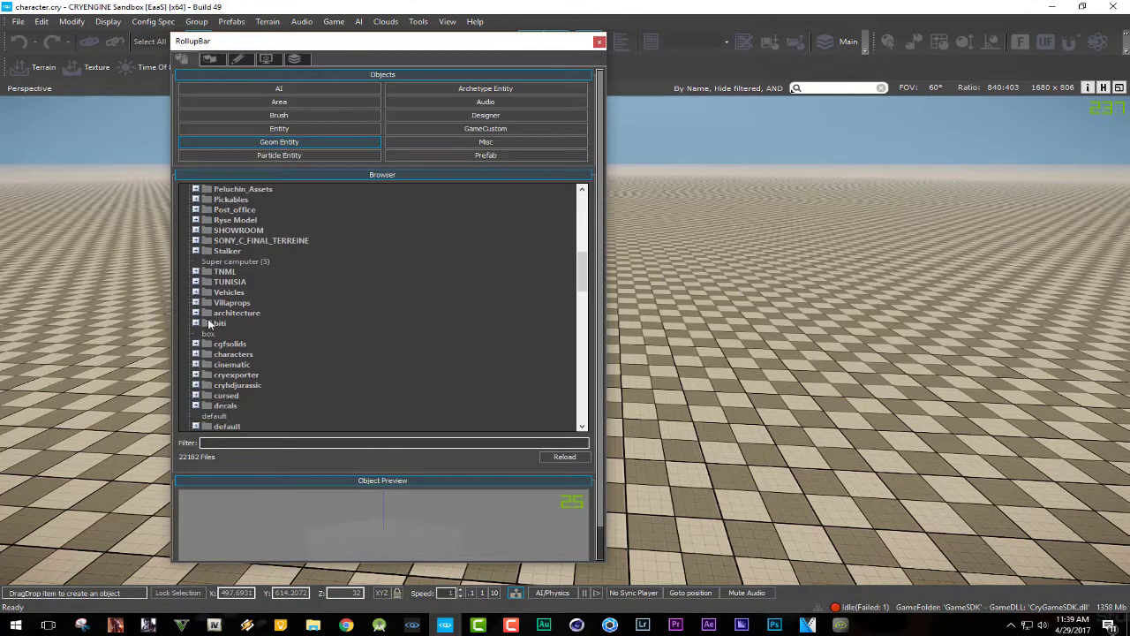
{"action": "left_click", "coordinate": [195, 354]}
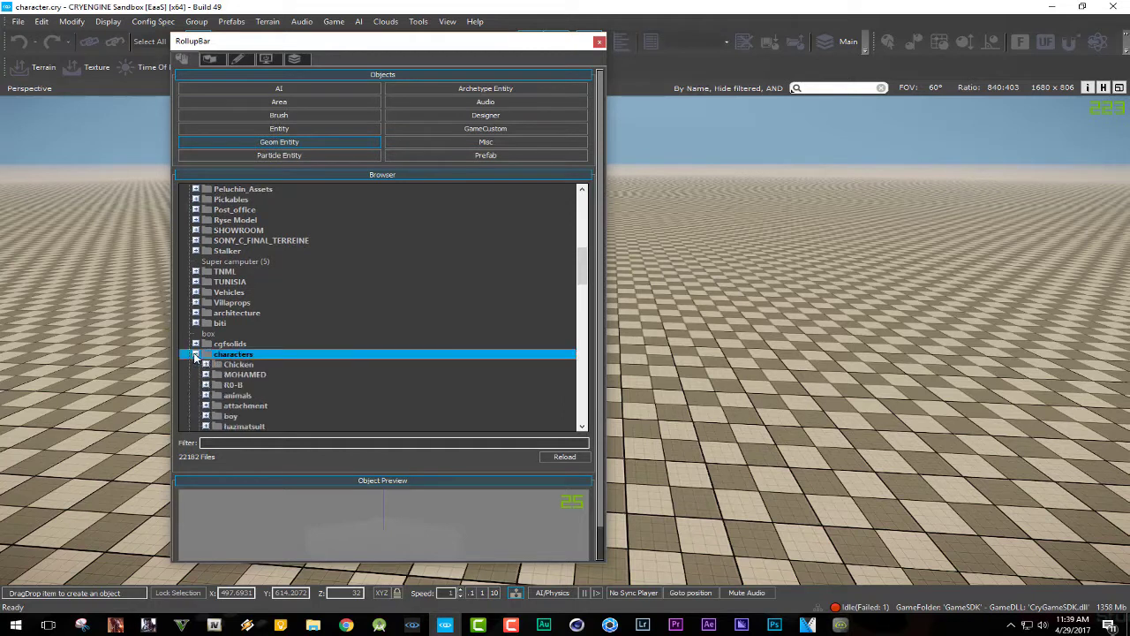
Step: Expand human > sdk_player and pick the sdk_player_blue_glasses model
{"action": "scroll", "coordinate": [198, 358], "scroll_direction": "down", "scroll_amount": 1}
{"action": "scroll", "coordinate": [202, 363], "scroll_direction": "down", "scroll_amount": 2}
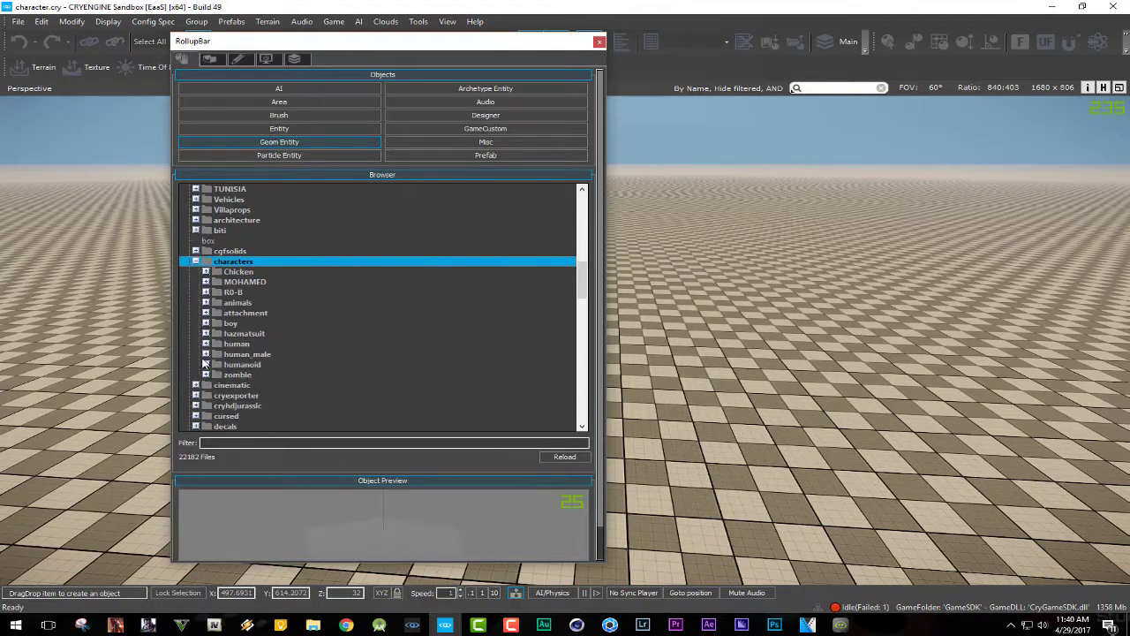
{"action": "left_click", "coordinate": [206, 344]}
{"action": "scroll", "coordinate": [217, 357], "scroll_direction": "down", "scroll_amount": 1}
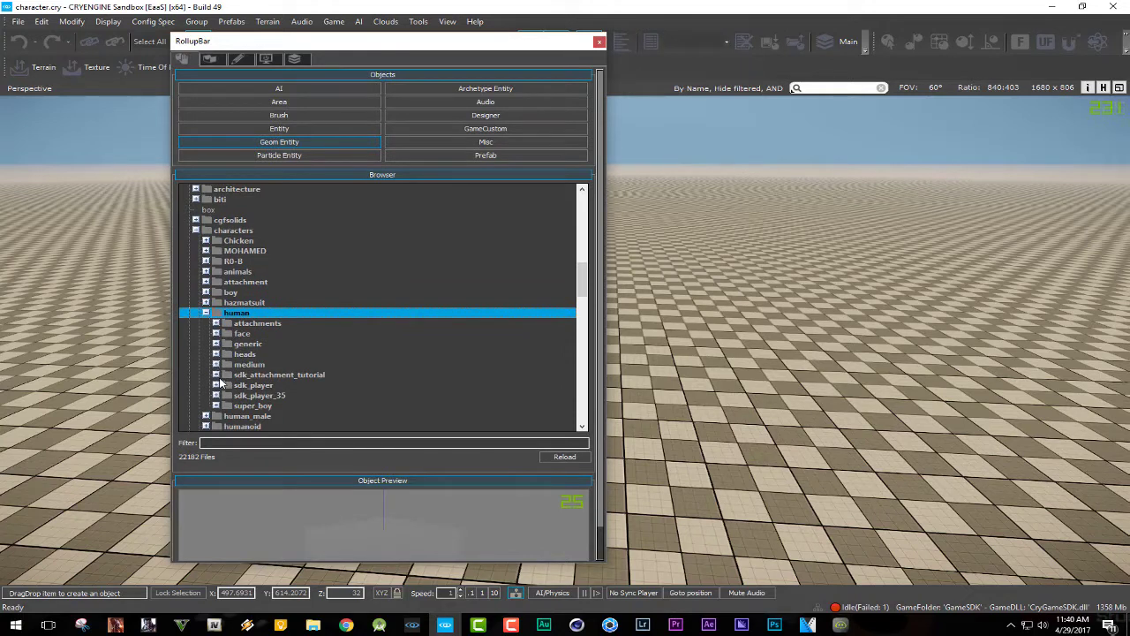
{"action": "left_click", "coordinate": [216, 385]}
{"action": "scroll", "coordinate": [273, 408], "scroll_direction": "down", "scroll_amount": 1}
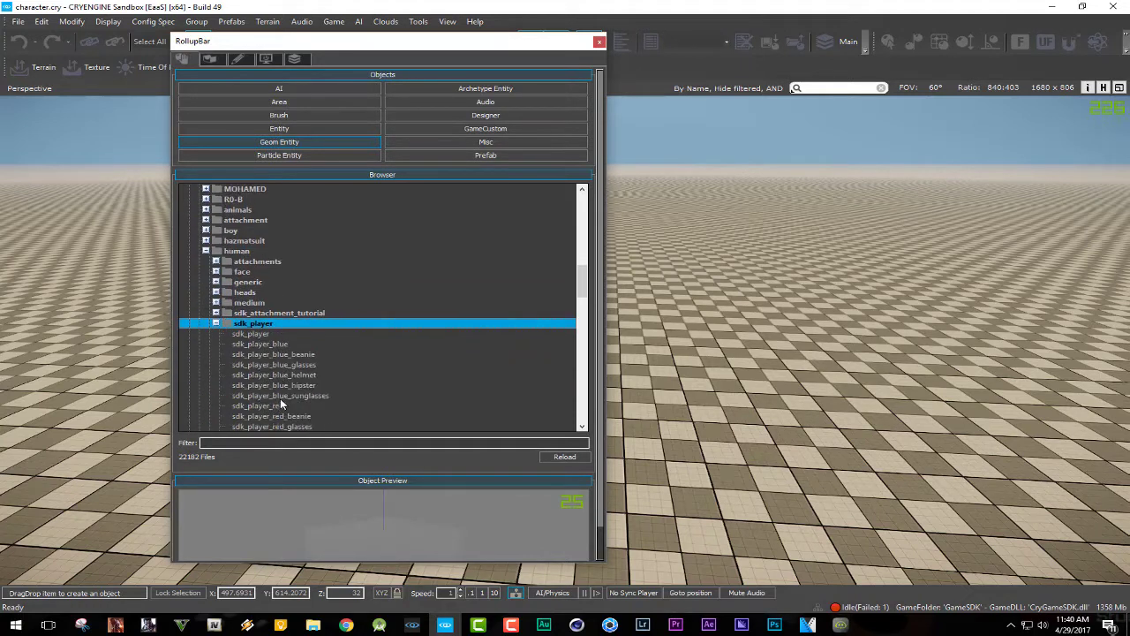
{"action": "left_click", "coordinate": [263, 365]}
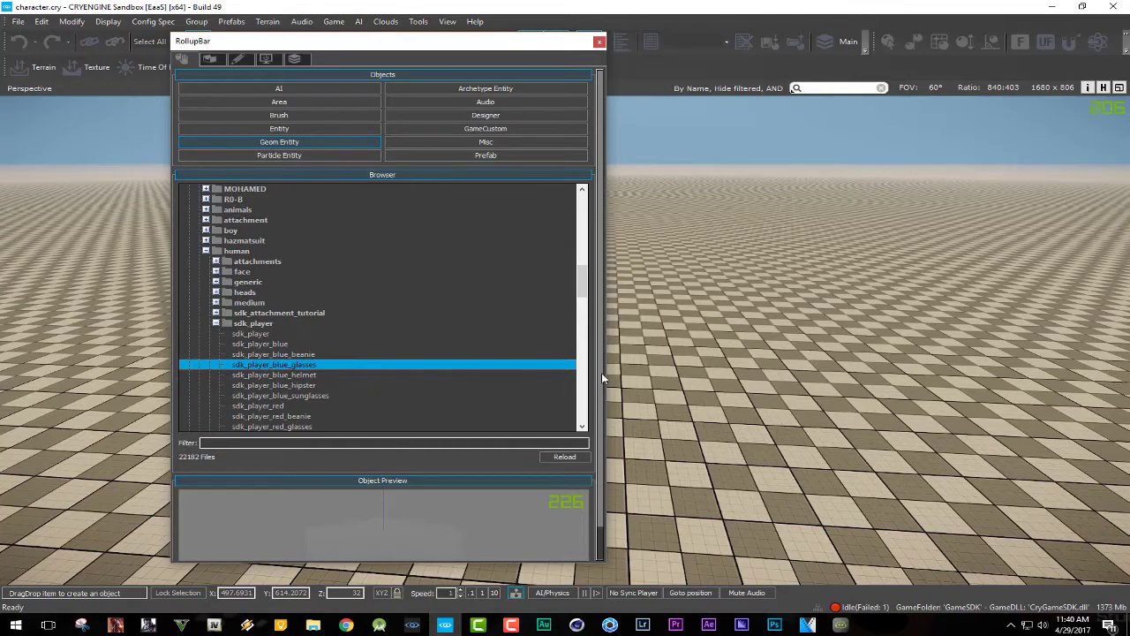
Step: Place the sdk_player_blue_glasses character on the ground and fly the camera close to it
{"action": "left_click_drag", "start_coordinate": [601, 378], "coordinate": [684, 406]}
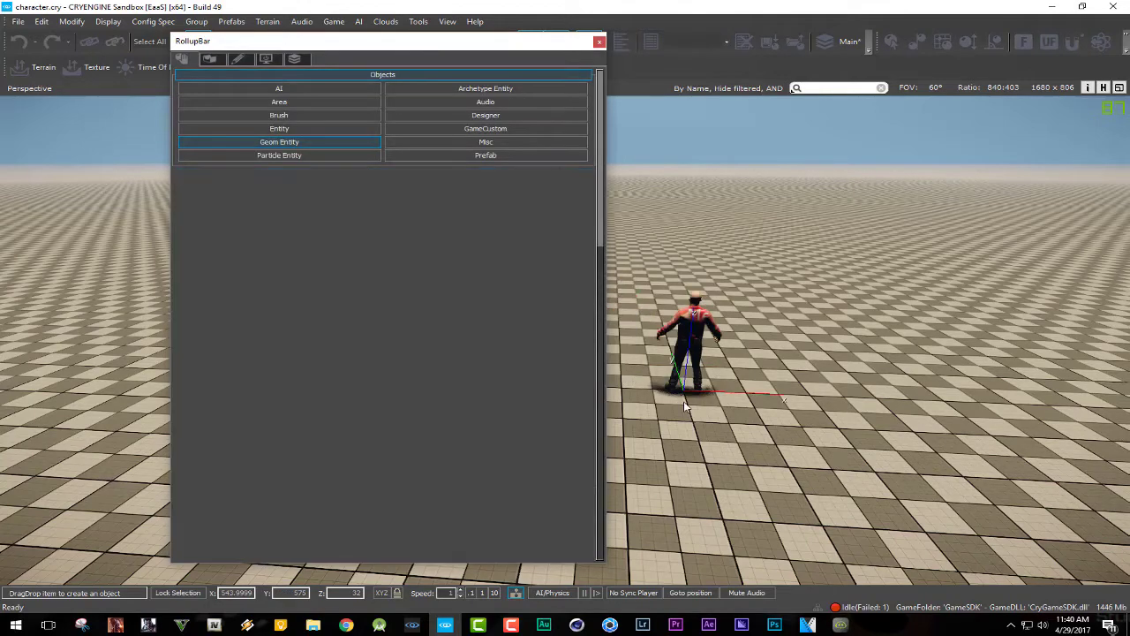
{"action": "right_click_drag", "start_coordinate": [671, 522], "coordinate": [671, 459]}
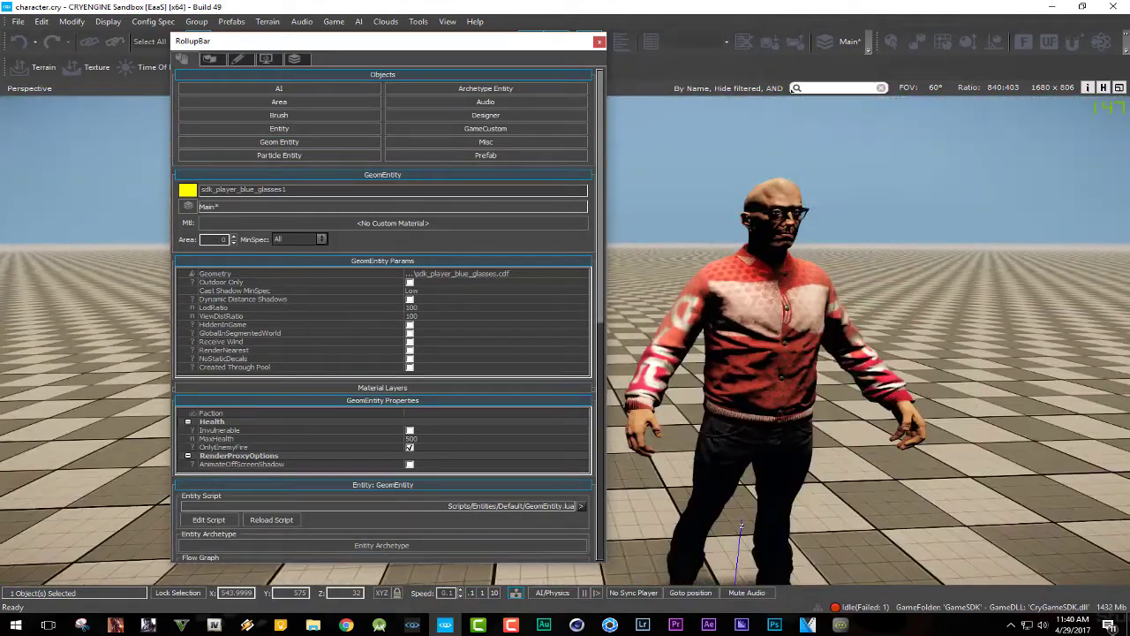
{"action": "scroll", "coordinate": [240, 428], "scroll_direction": "down", "scroll_amount": 2}
{"action": "scroll", "coordinate": [240, 427], "scroll_direction": "down", "scroll_amount": 4}
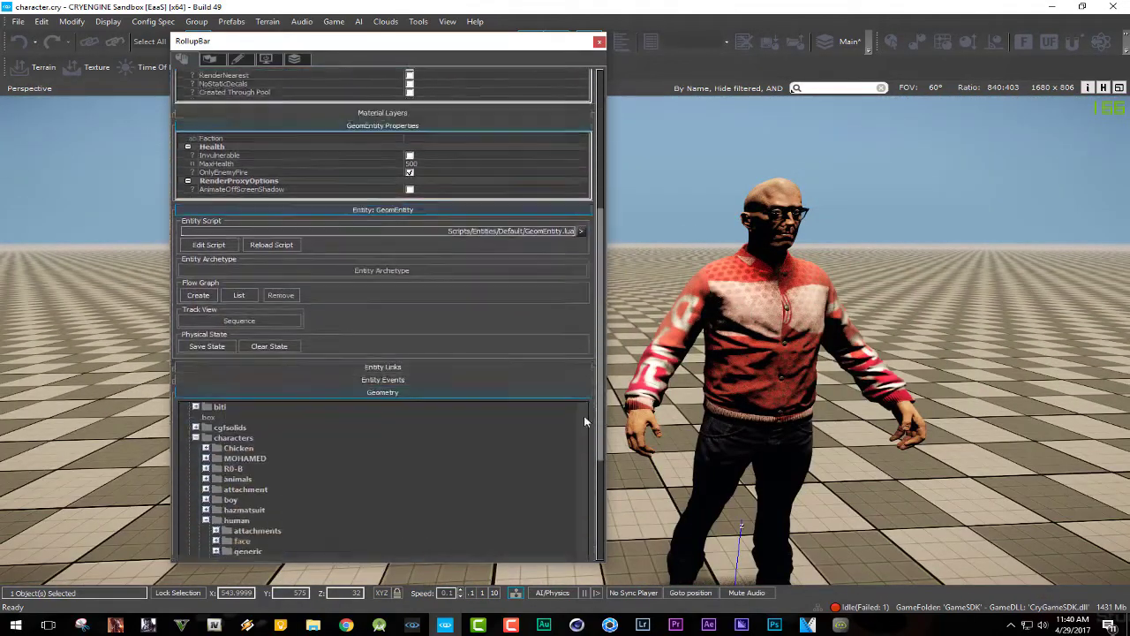
{"action": "scroll", "coordinate": [240, 427], "scroll_direction": "down", "scroll_amount": 2}
{"action": "scroll", "coordinate": [241, 427], "scroll_direction": "down", "scroll_amount": 1}
{"action": "scroll", "coordinate": [271, 446], "scroll_direction": "down", "scroll_amount": 1}
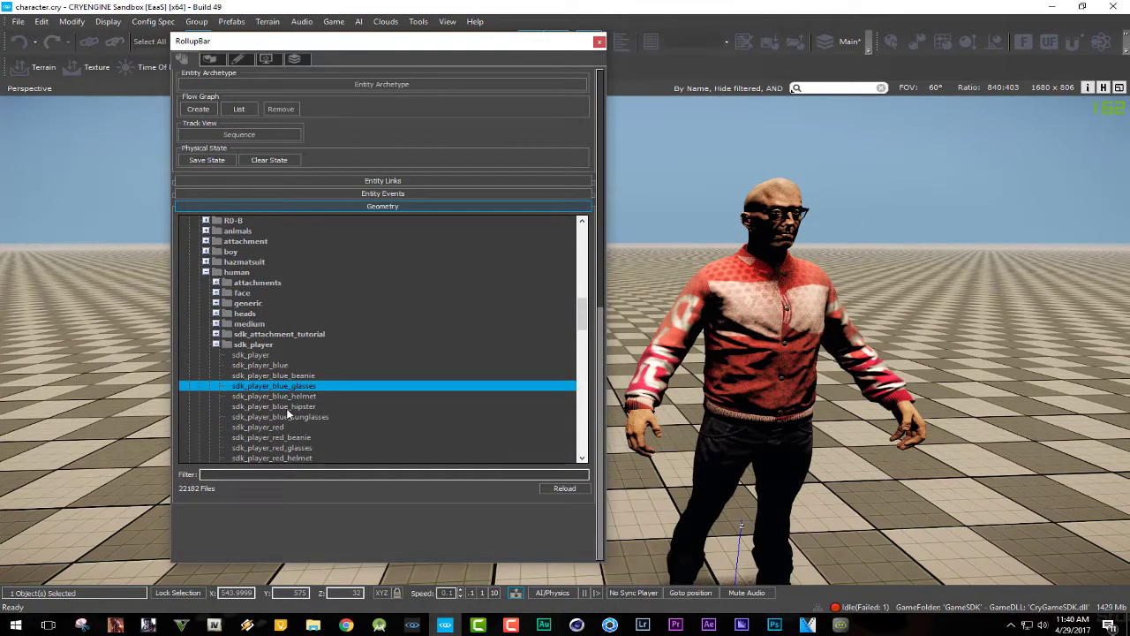
Step: Change the character's Geometry to the sdk_player_blue_helmet model file
{"action": "left_click", "coordinate": [291, 397]}
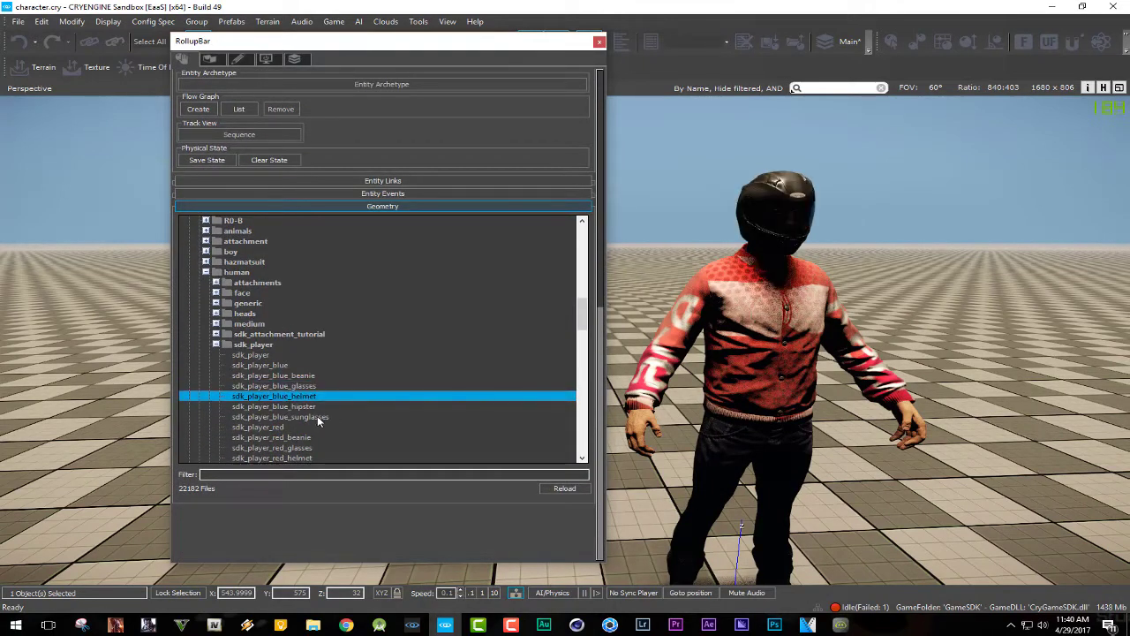
{"action": "left_click_drag", "start_coordinate": [598, 352], "coordinate": [589, 267]}
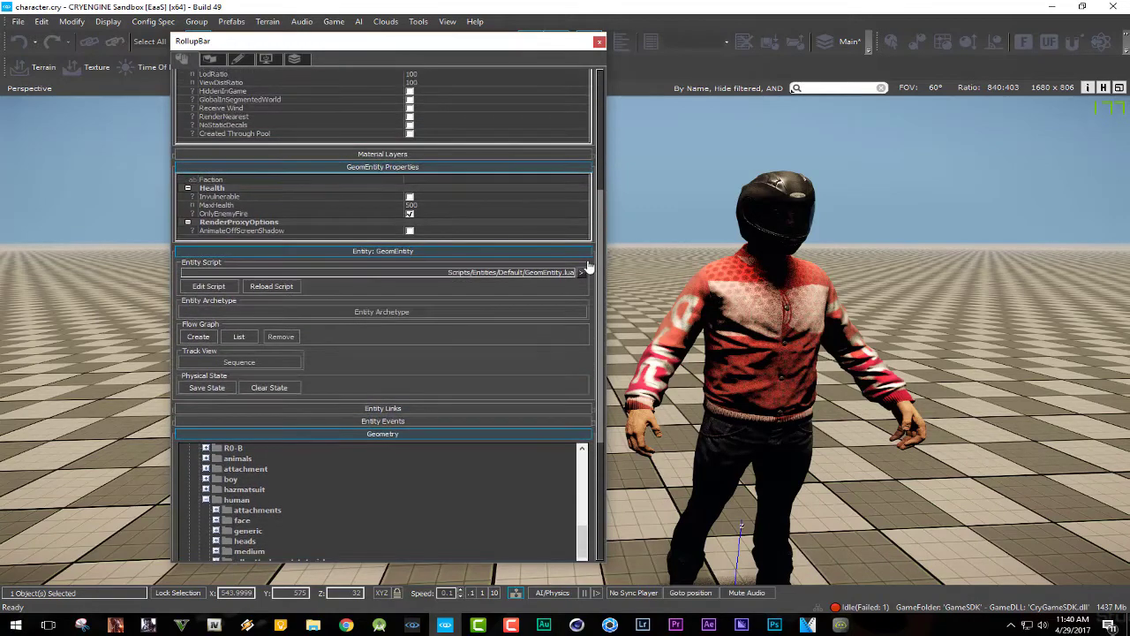
{"action": "scroll", "coordinate": [602, 214], "scroll_direction": "up", "scroll_amount": 3}
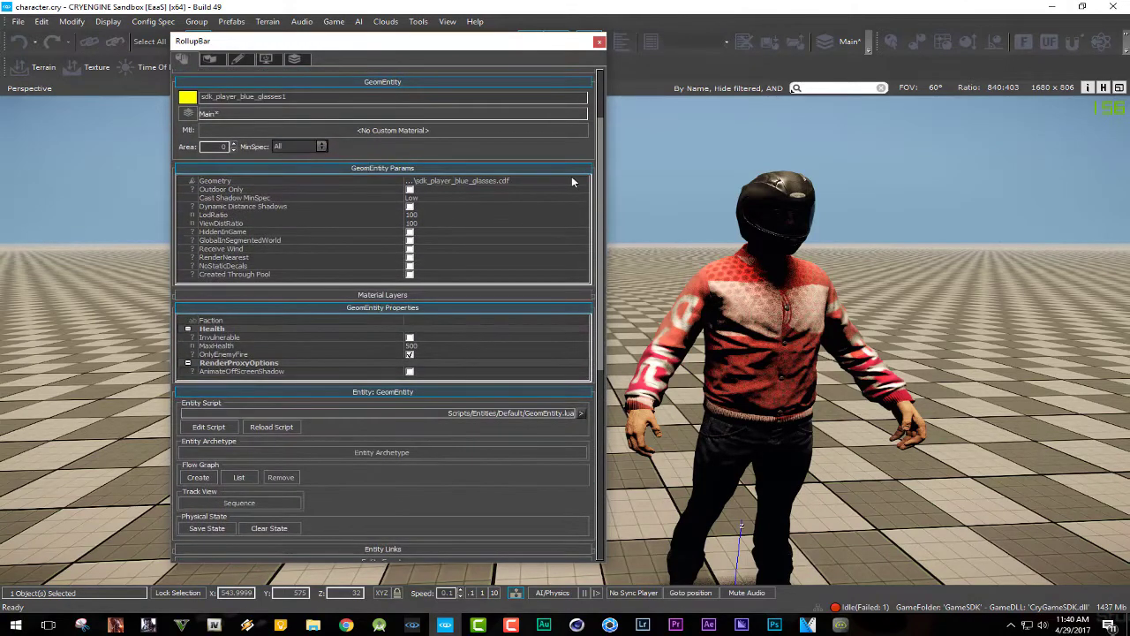
{"action": "left_click", "coordinate": [572, 180]}
{"action": "left_click", "coordinate": [586, 181]}
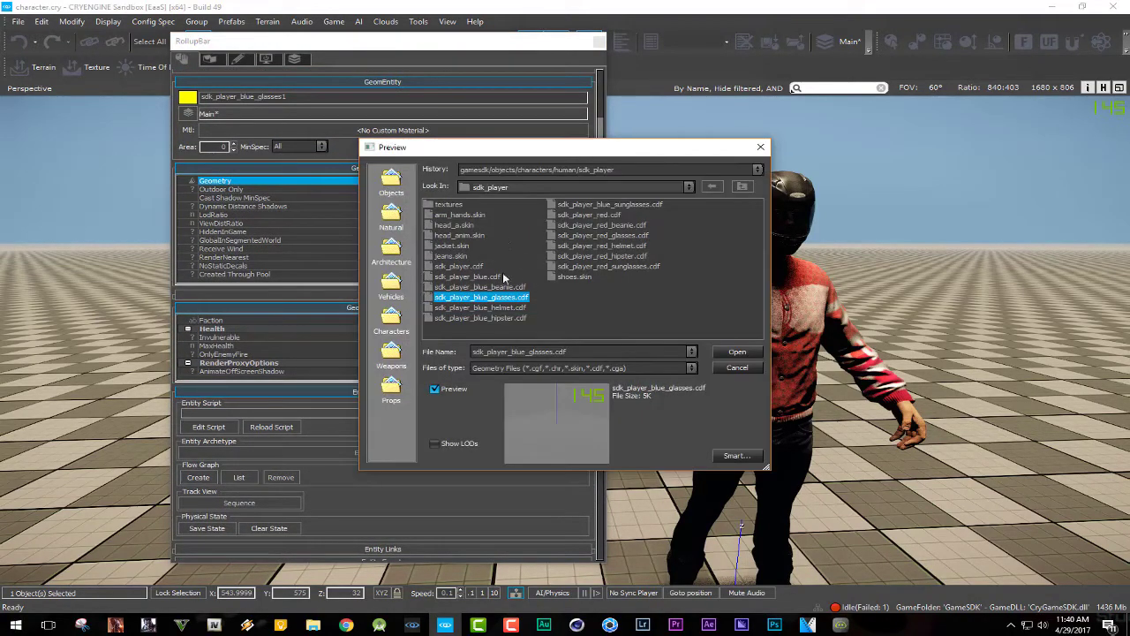
{"action": "left_click", "coordinate": [505, 318]}
{"action": "left_click", "coordinate": [494, 308]}
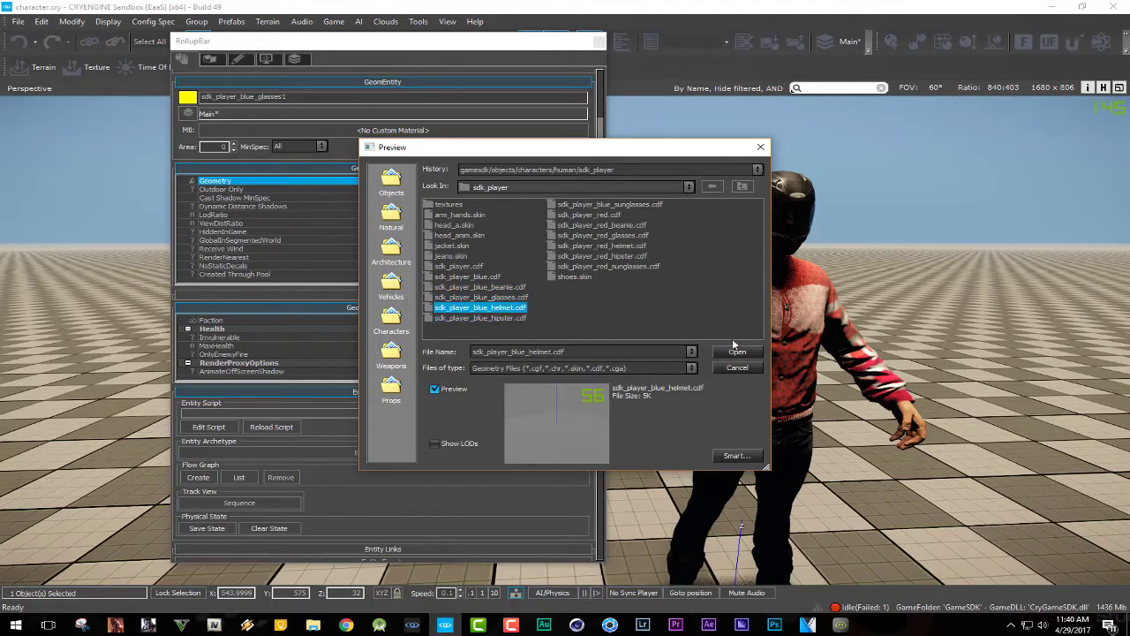
{"action": "left_click", "coordinate": [737, 351]}
Step: Select and copy the full helmet path from the Geometry field
{"action": "right_click", "coordinate": [510, 182]}
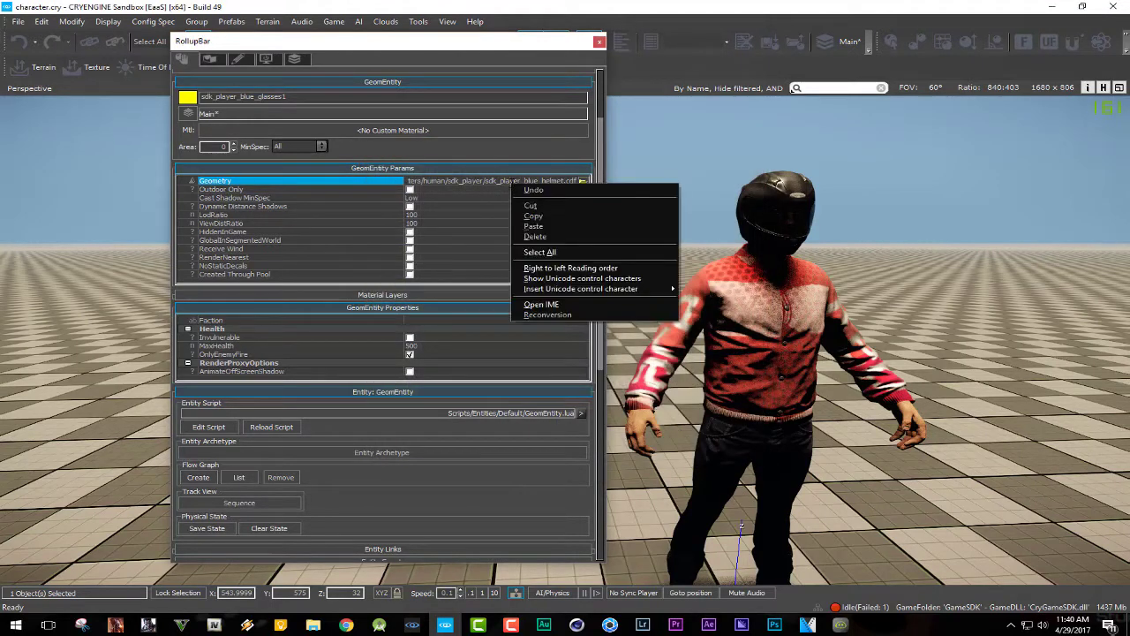
{"action": "left_click", "coordinate": [528, 242]}
{"action": "right_click", "coordinate": [510, 180]}
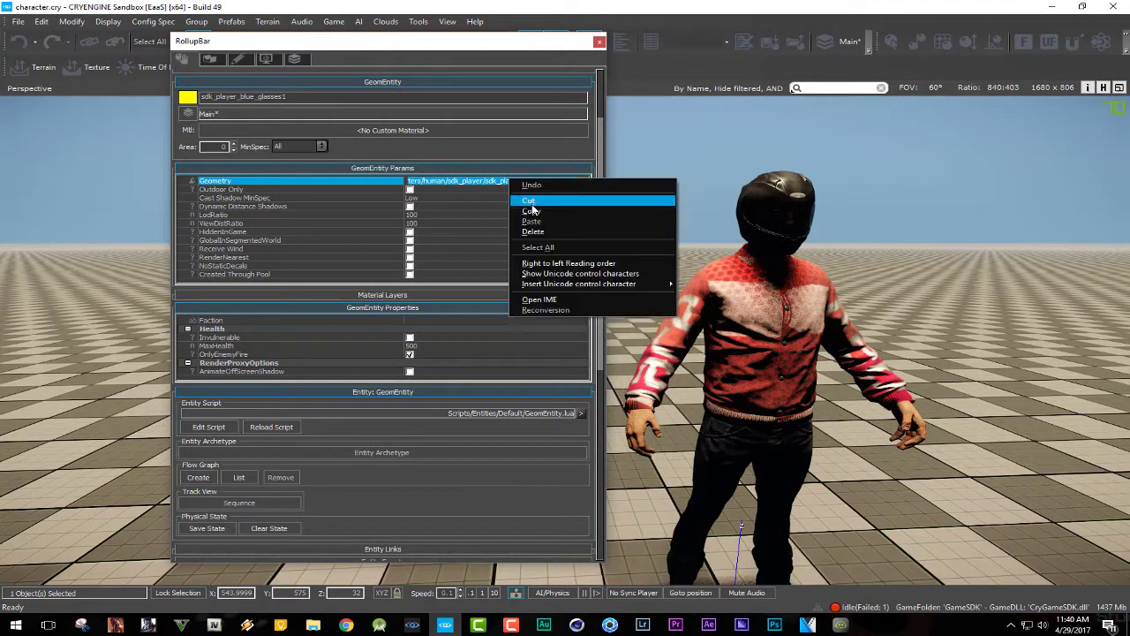
{"action": "left_click", "coordinate": [535, 216]}
Step: Close the properties panel and delete the placed character, confirming the removal
{"action": "left_click", "coordinate": [599, 41]}
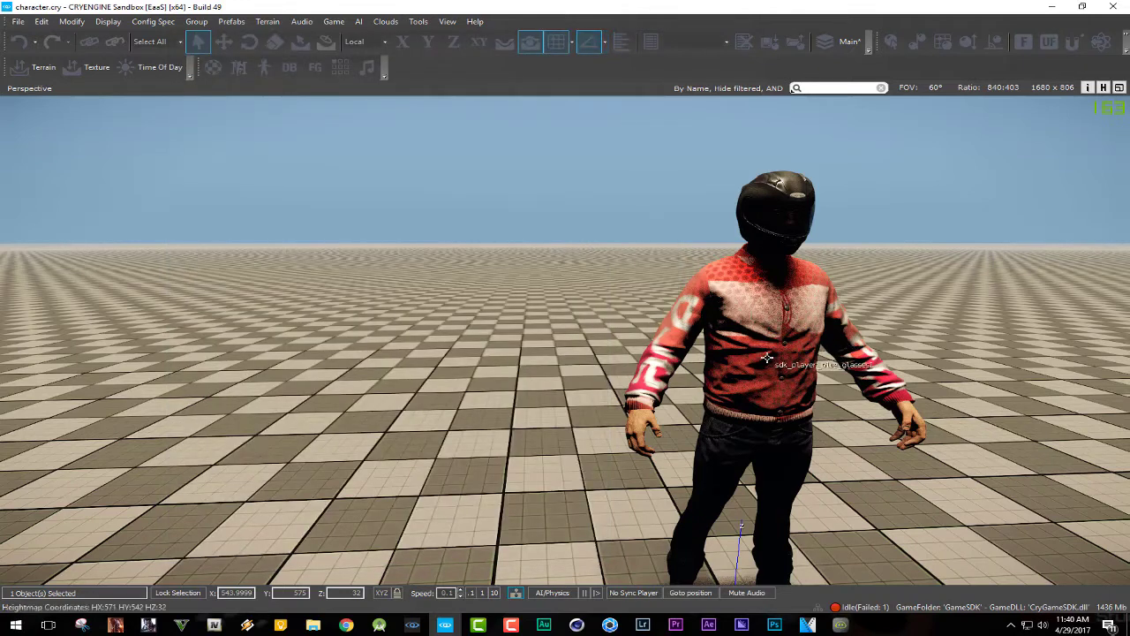
{"action": "key", "text": "Delete"}
{"action": "key", "text": "Return"}
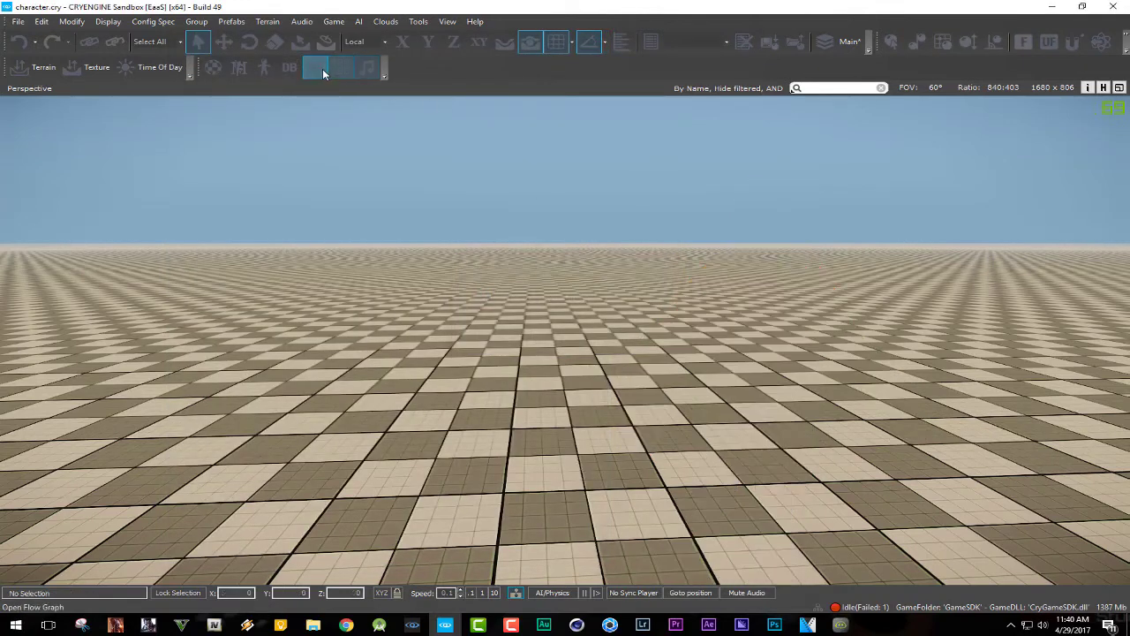
Step: Open the Flow Graph editor and create a new Default graph
{"action": "left_click", "coordinate": [323, 70]}
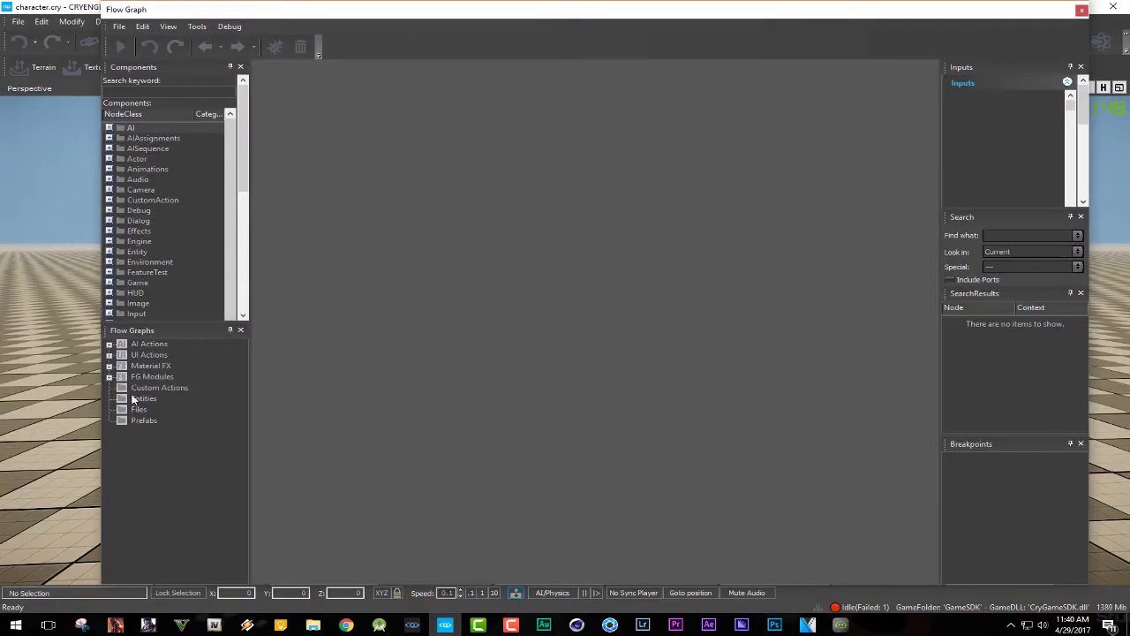
{"action": "left_click", "coordinate": [120, 29]}
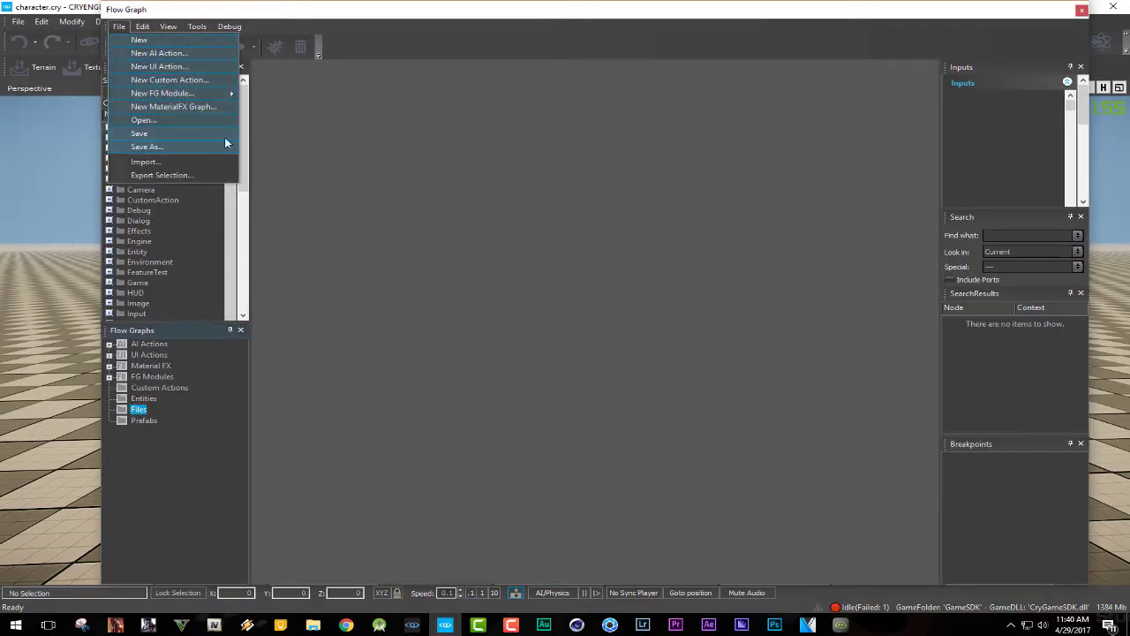
{"action": "left_click", "coordinate": [177, 42]}
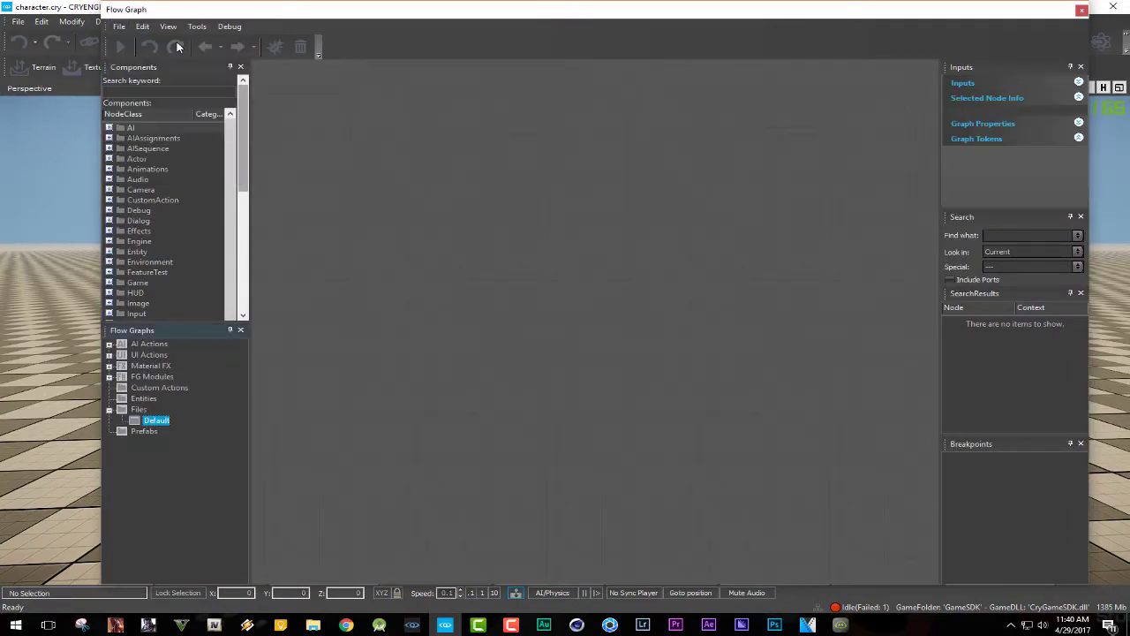
Step: Add a Game:Start node to the graph canvas
{"action": "right_click", "coordinate": [375, 300]}
{"action": "mouse_move", "coordinate": [424, 311]}
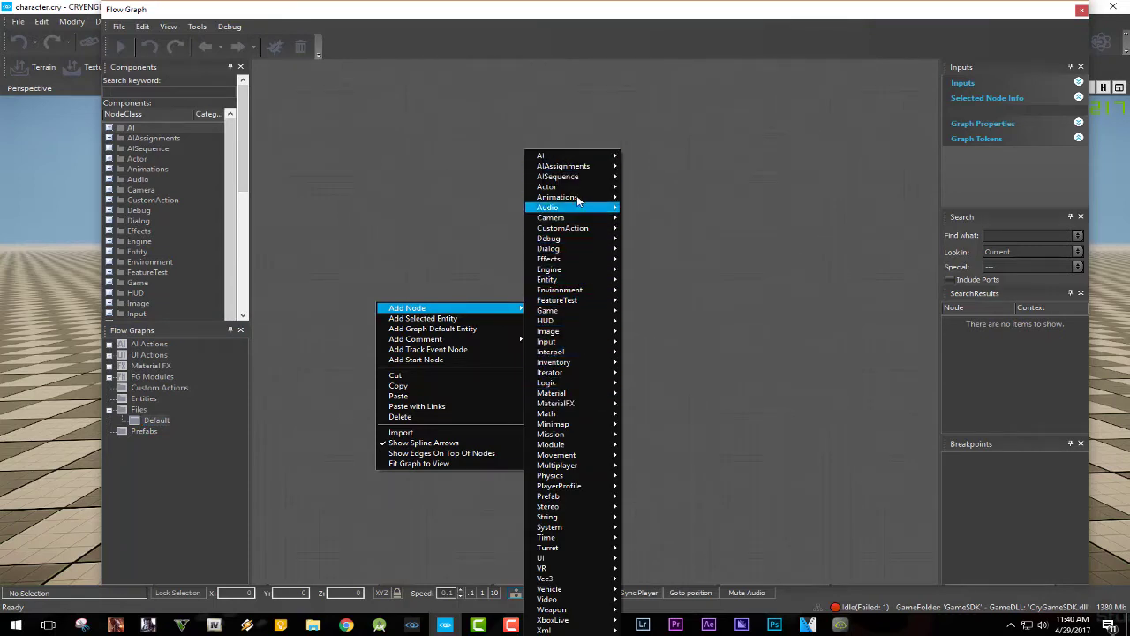
{"action": "left_click", "coordinate": [466, 358]}
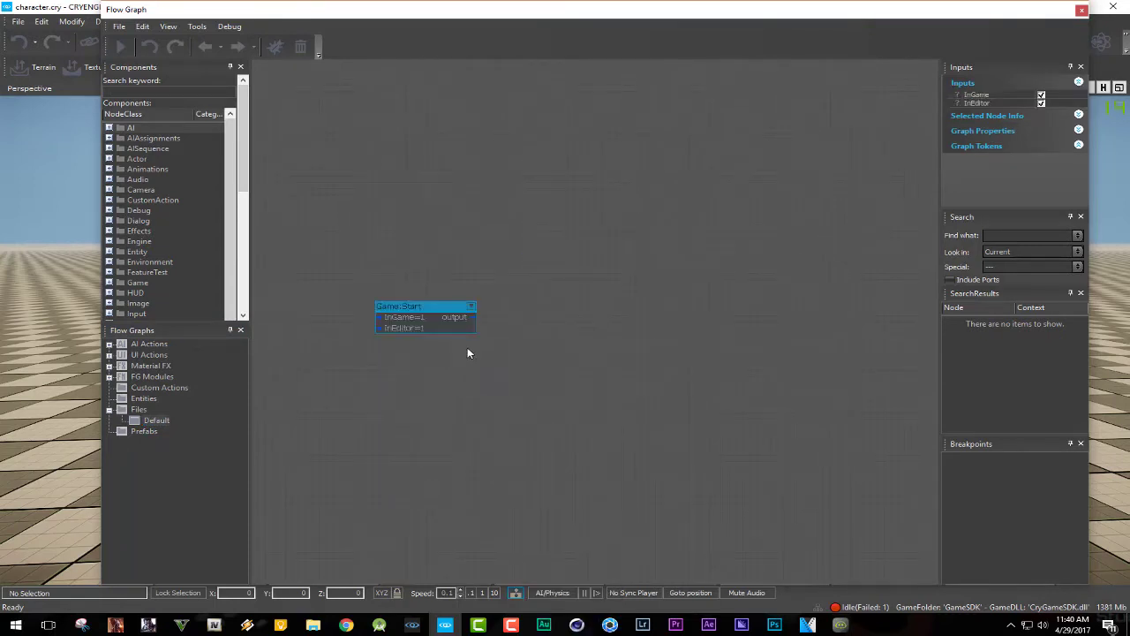
Step: Add an Actor:SetPlayerModel node to the graph
{"action": "right_click", "coordinate": [547, 300]}
{"action": "mouse_move", "coordinate": [566, 306]}
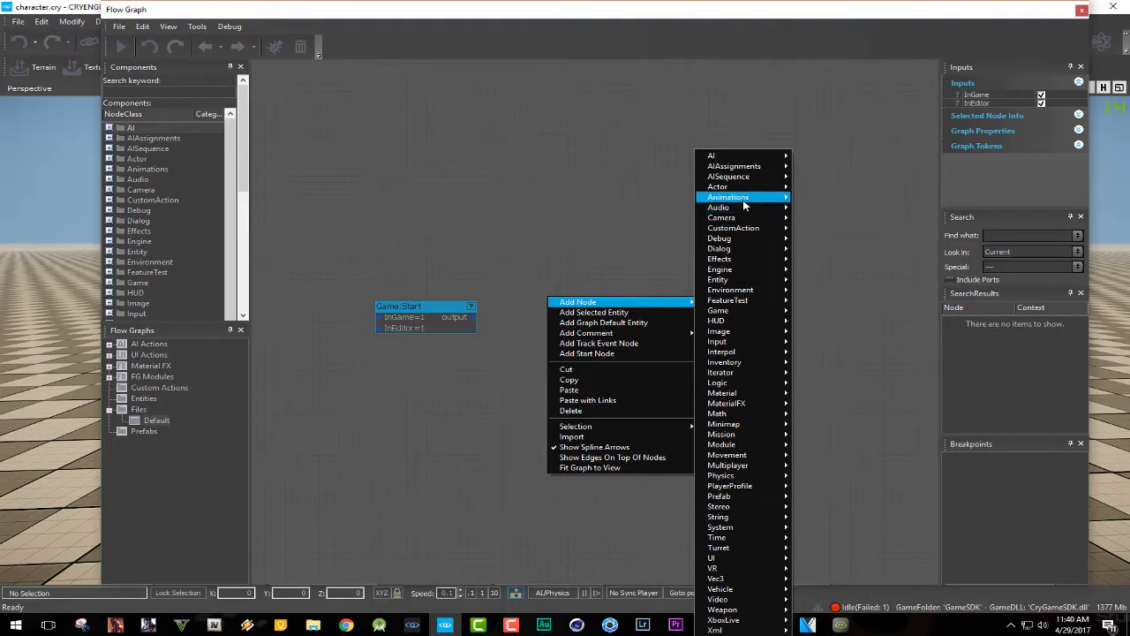
{"action": "mouse_move", "coordinate": [750, 188]}
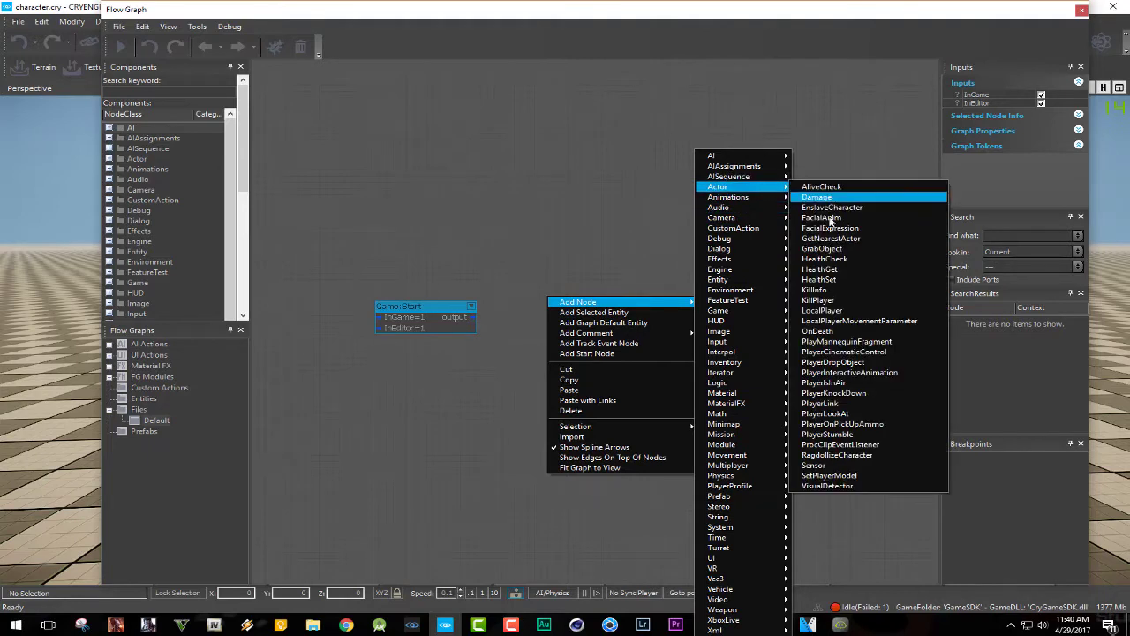
{"action": "left_click", "coordinate": [856, 477]}
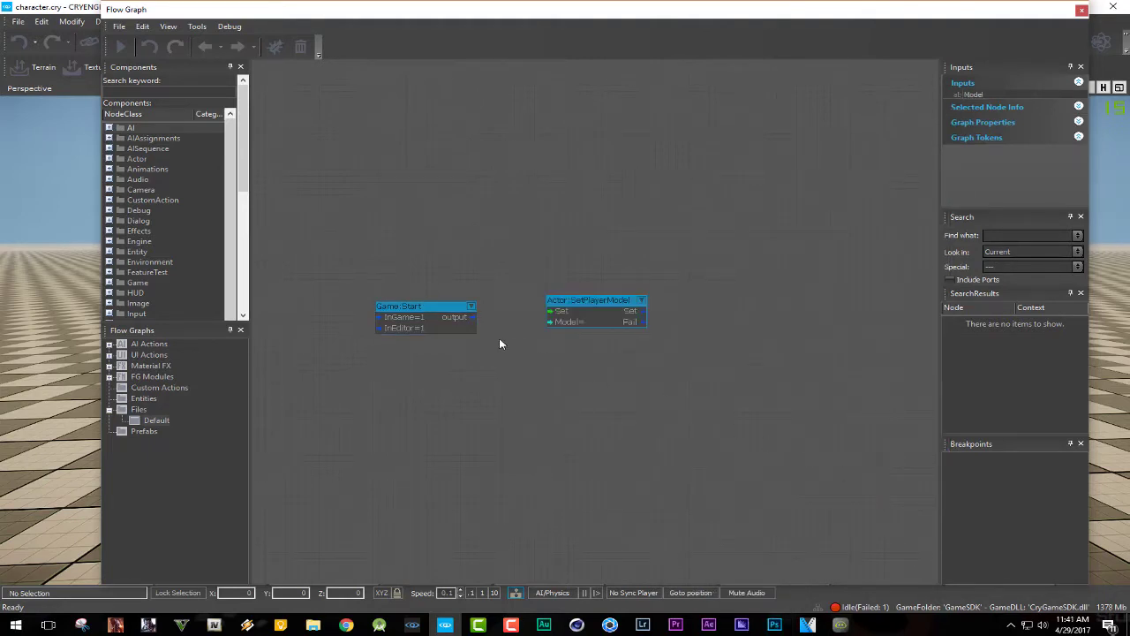
Step: Link Start to SetPlayerModel's Set input, commit the pasted helmet model path, and close Flow Graph
{"action": "left_click_drag", "start_coordinate": [473, 317], "coordinate": [551, 310]}
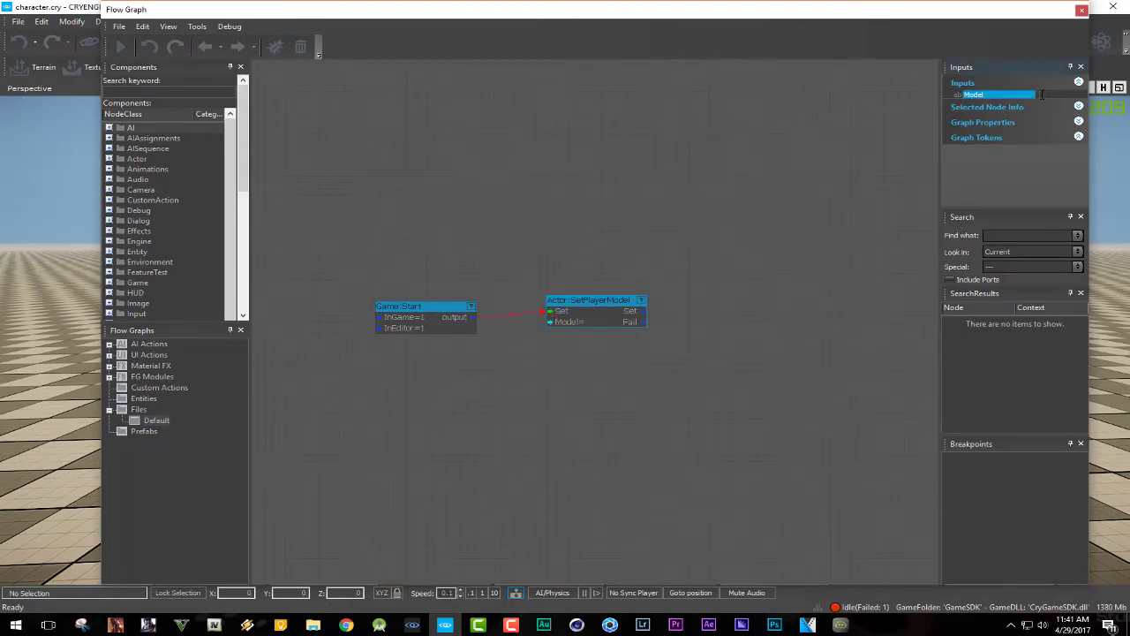
{"action": "key", "text": "Return"}
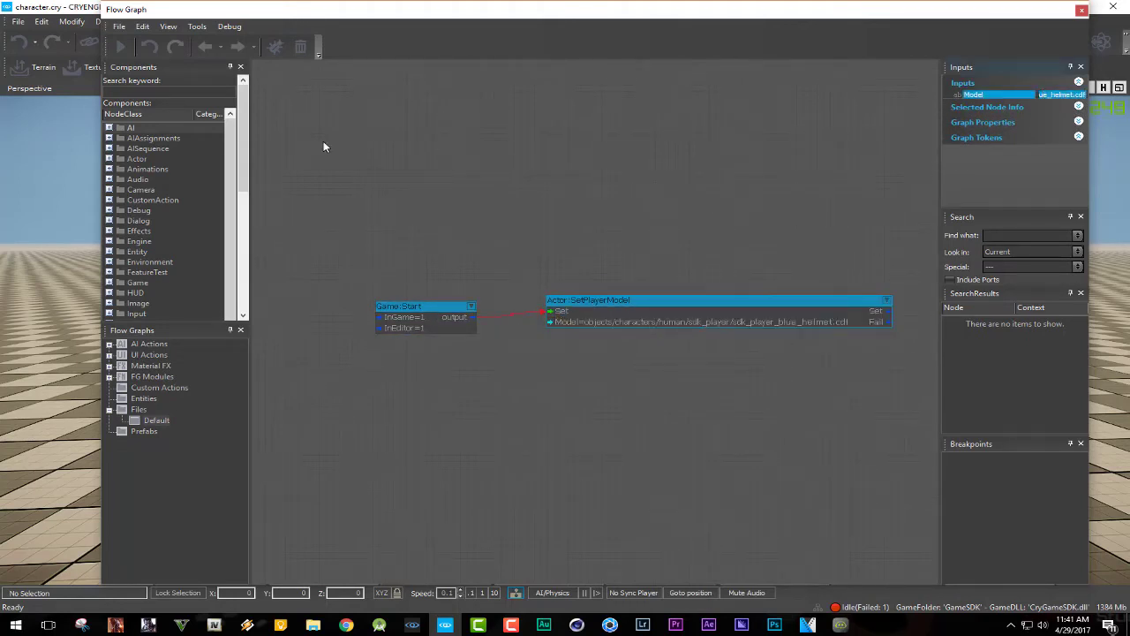
{"action": "left_click", "coordinate": [1079, 12]}
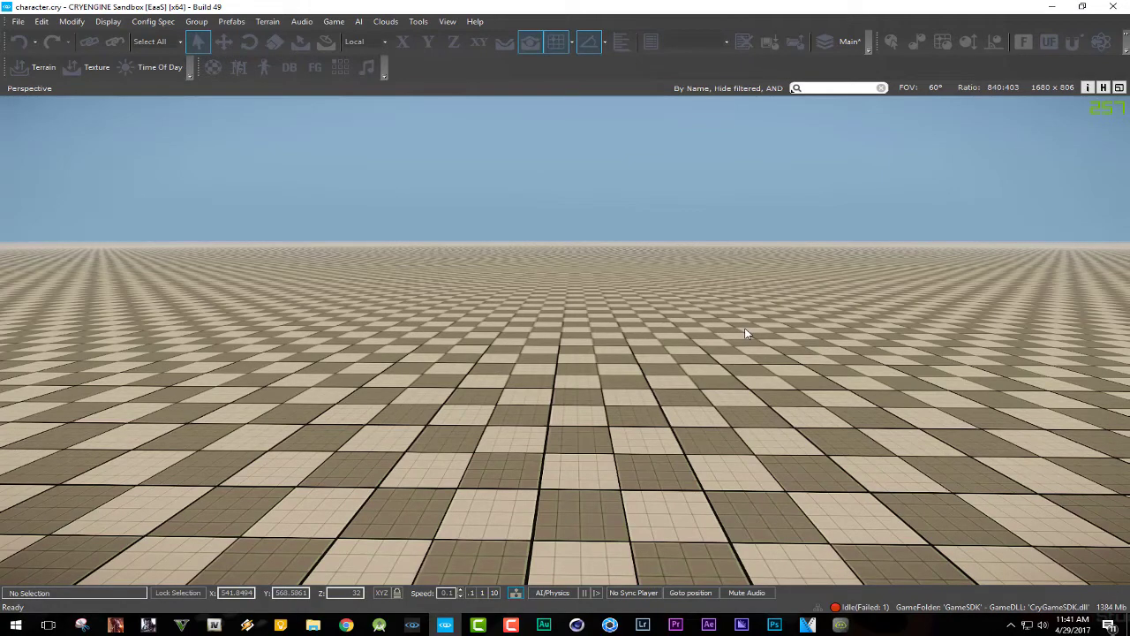
{"action": "key", "text": "ctrl+g"}
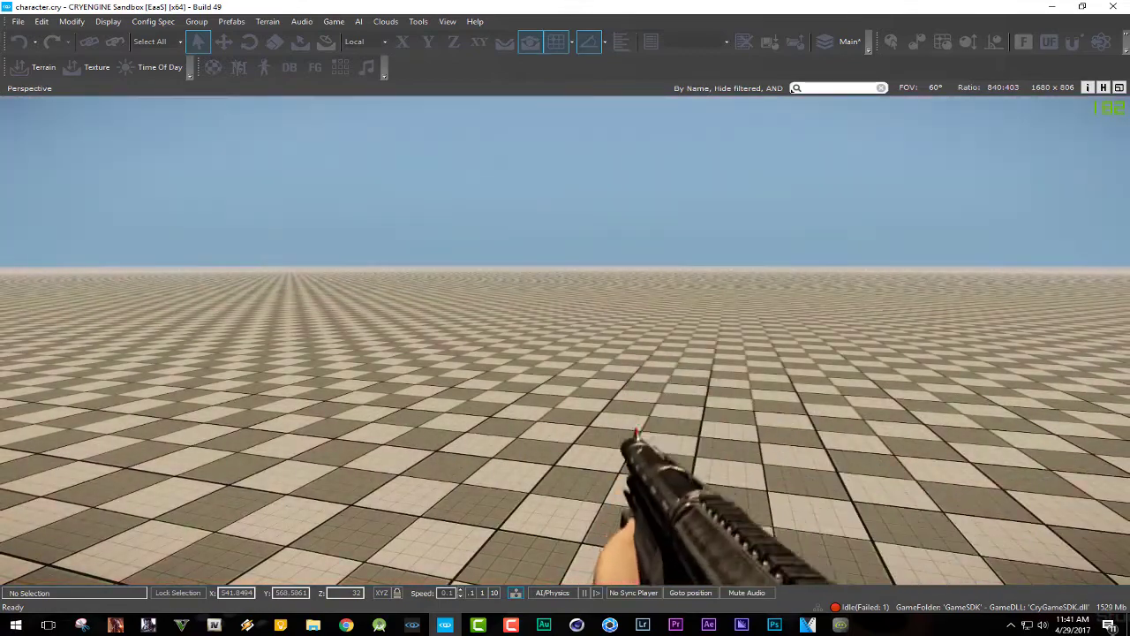
{"action": "key", "text": "2"}
{"action": "key", "text": "F1"}
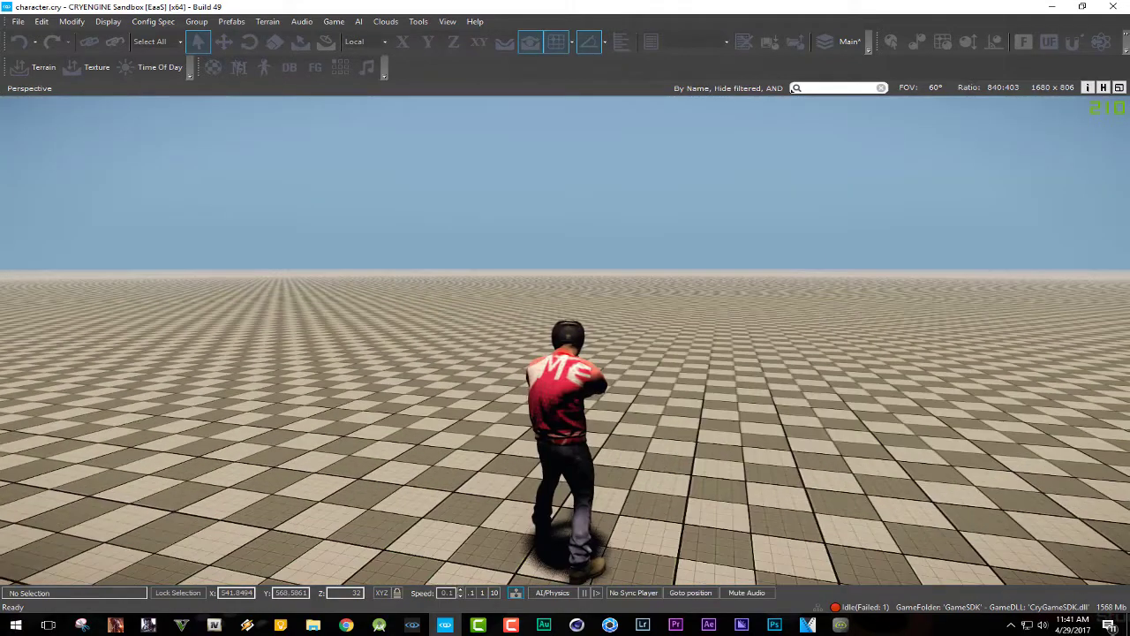
{"action": "key", "text": "w"}
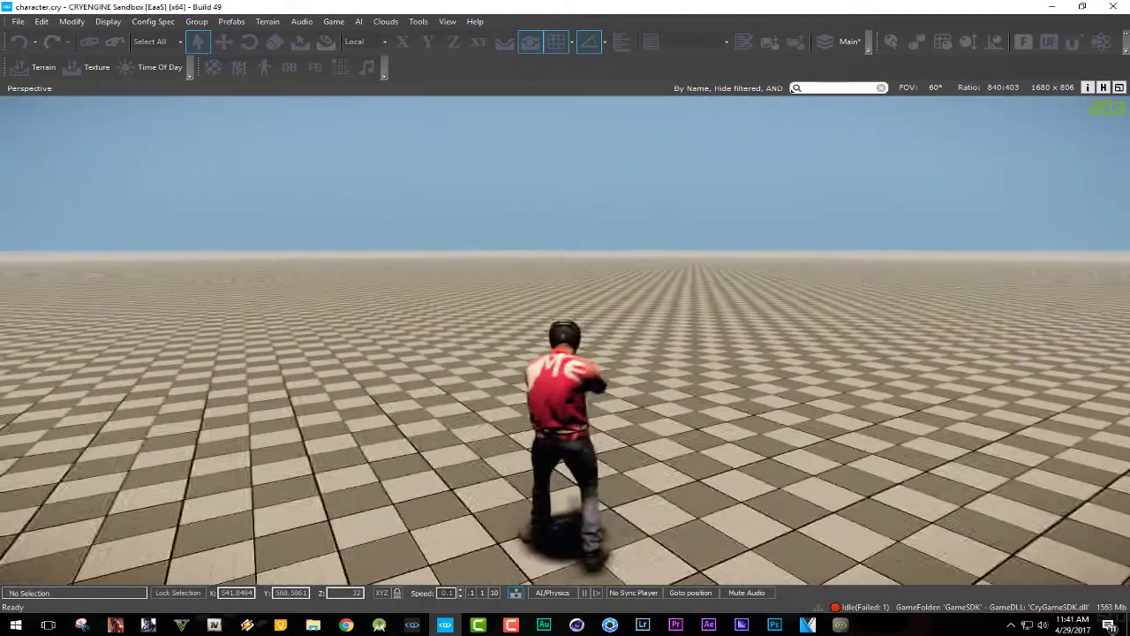
{"action": "key", "text": "w"}
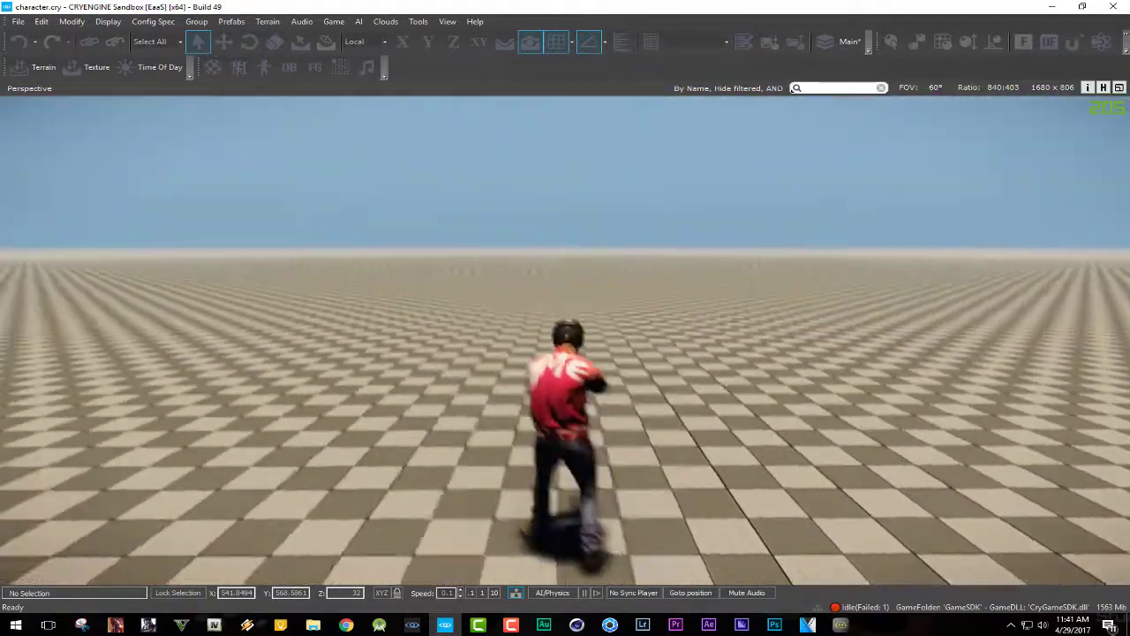
{"action": "key", "text": "w"}
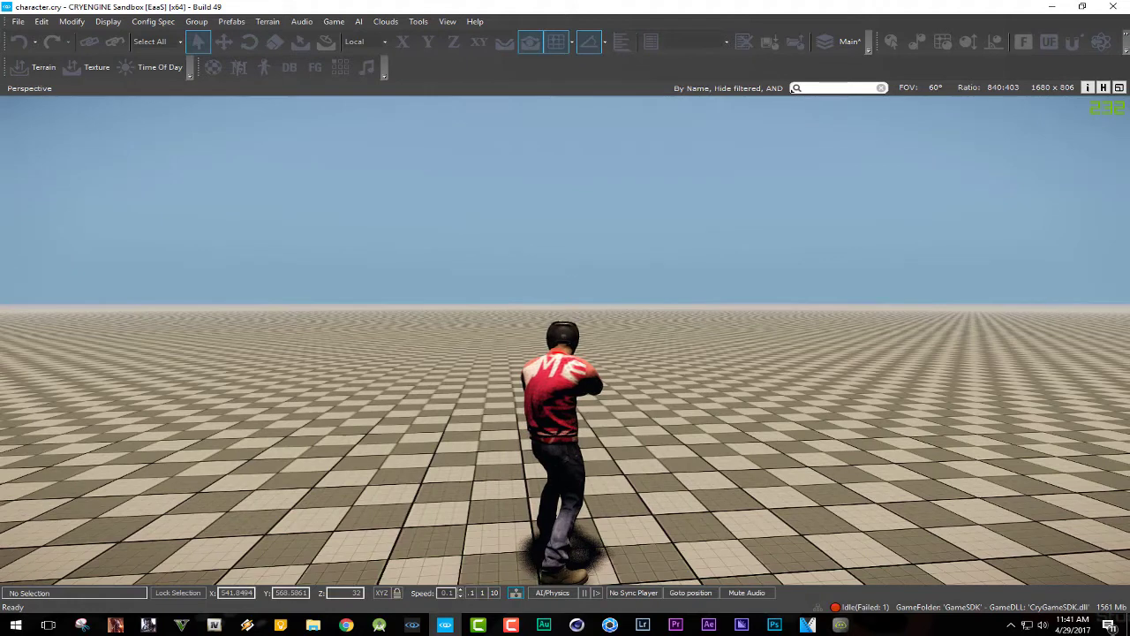
{"action": "key", "text": "Escape"}
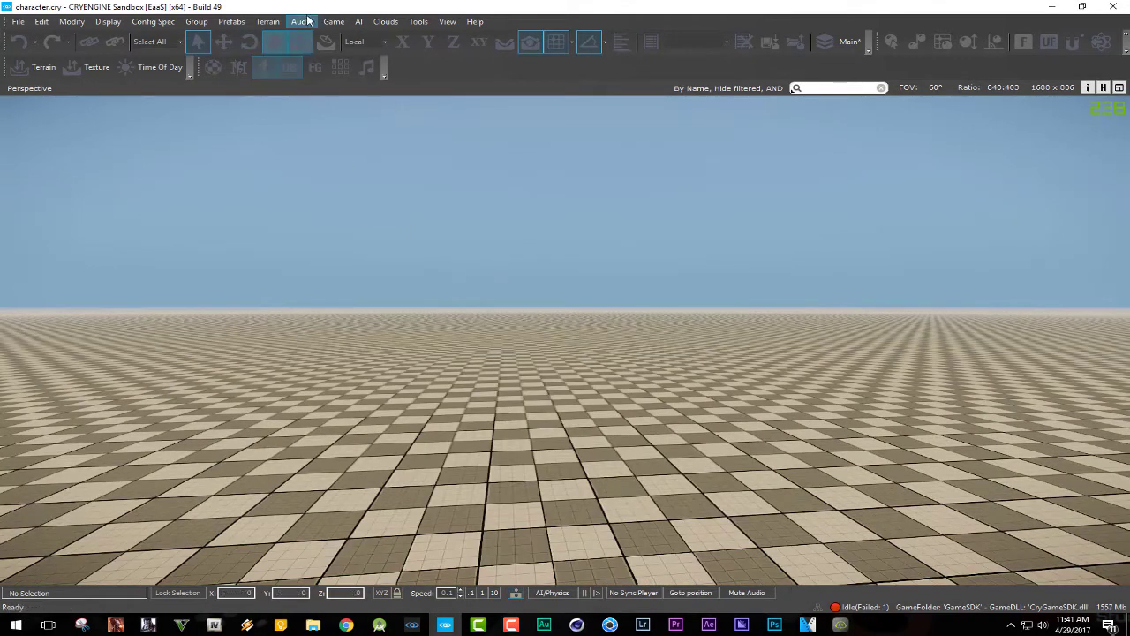
Step: Show the Rollup Bar and bring up the Geom Entity browser
{"action": "left_click", "coordinate": [418, 21]}
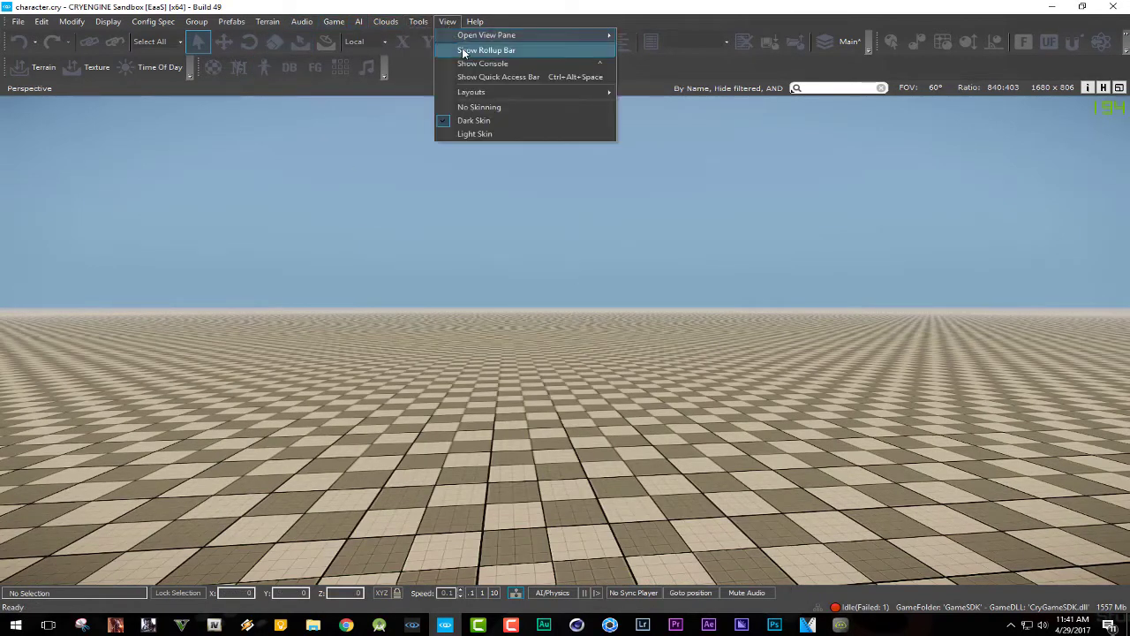
{"action": "left_click", "coordinate": [485, 50]}
{"action": "left_click", "coordinate": [273, 148]}
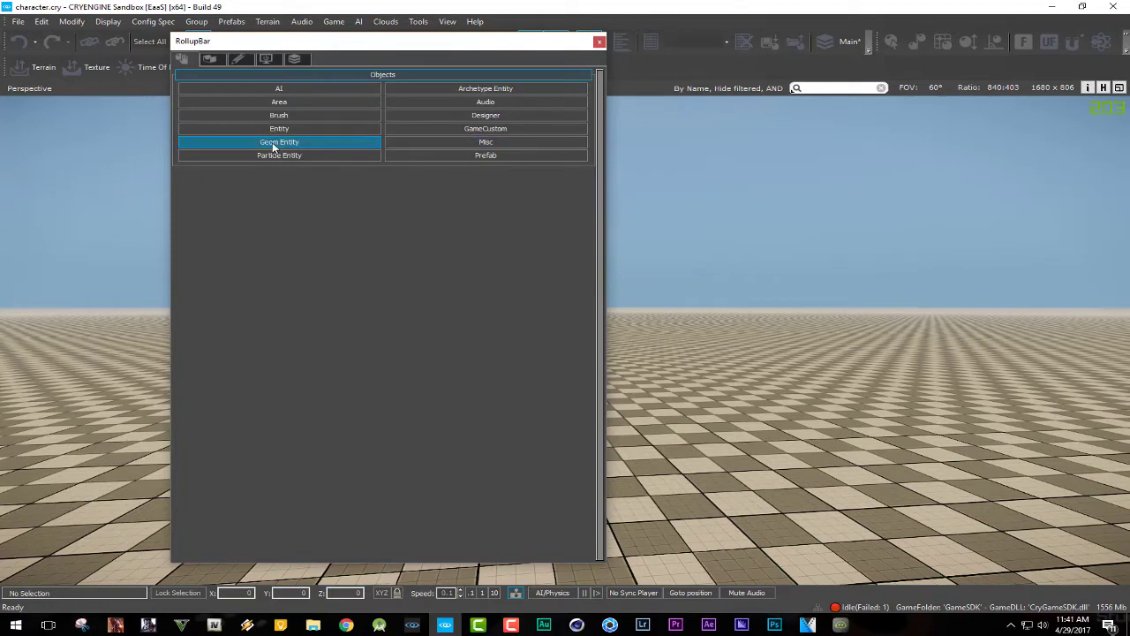
Step: Pick the sdk_player_red_hipster model in the human > sdk_player folder
{"action": "scroll", "coordinate": [273, 282], "scroll_direction": "down", "scroll_amount": 1}
{"action": "scroll", "coordinate": [274, 290], "scroll_direction": "down", "scroll_amount": 1}
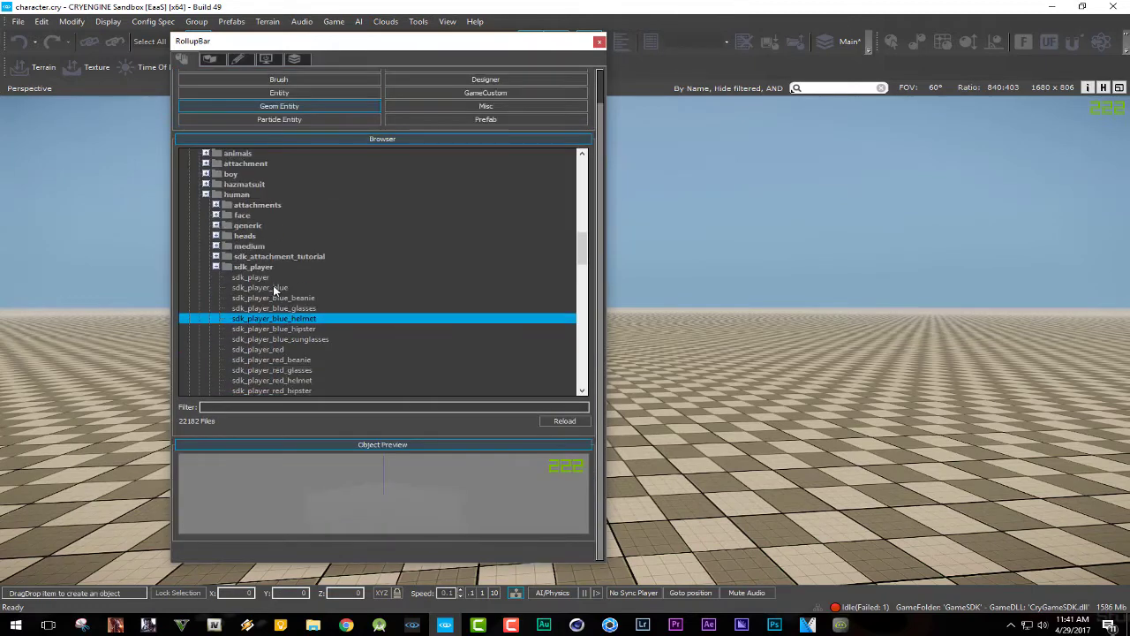
{"action": "scroll", "coordinate": [277, 299], "scroll_direction": "down", "scroll_amount": 1}
{"action": "scroll", "coordinate": [276, 322], "scroll_direction": "down", "scroll_amount": 1}
{"action": "left_click", "coordinate": [273, 331]}
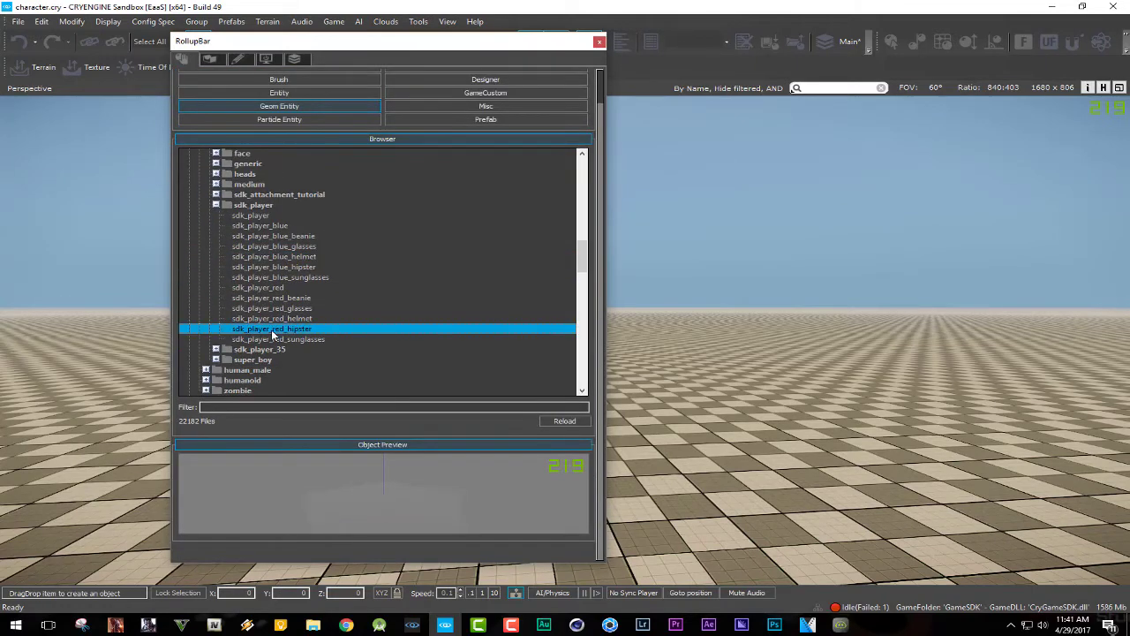
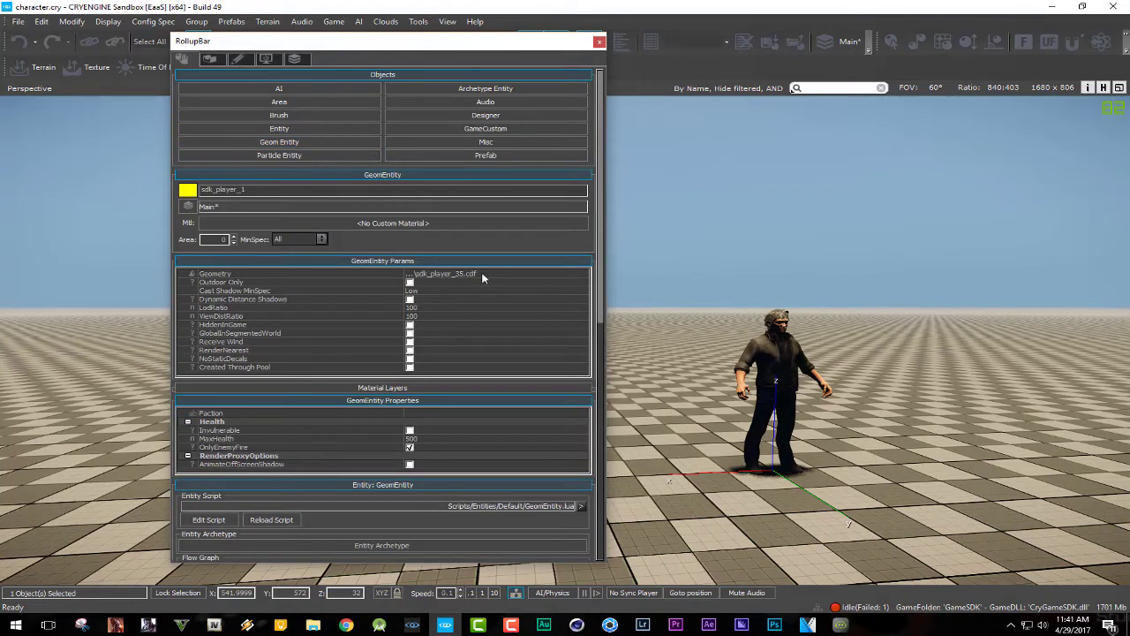
Step: Copy the character's Geometry path from the RollupBar properties
{"action": "left_click", "coordinate": [482, 275]}
{"action": "right_click", "coordinate": [483, 275]}
{"action": "left_click", "coordinate": [503, 302]}
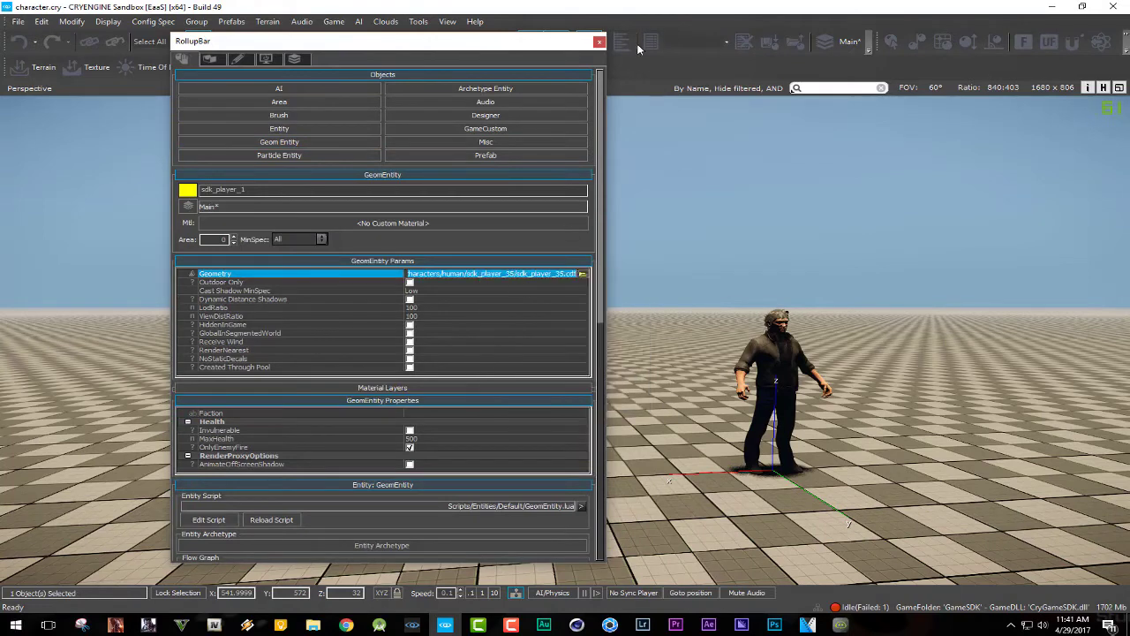
Step: Close the RollupBar and delete the sdk_player_1 character from the level
{"action": "left_click", "coordinate": [599, 42]}
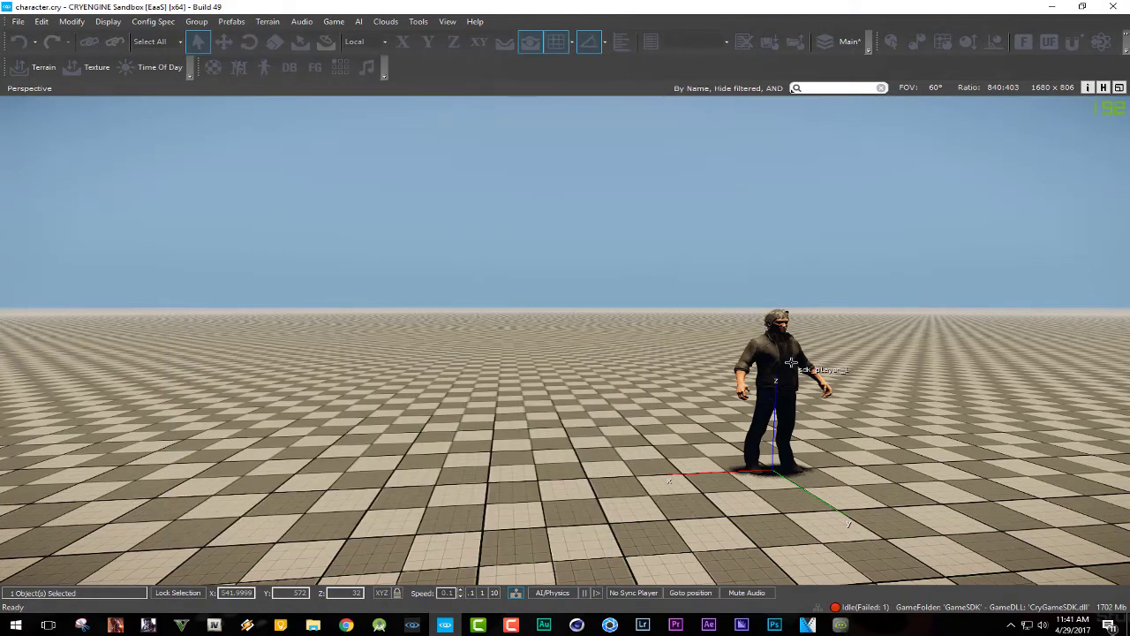
{"action": "key", "text": "Delete"}
{"action": "key", "text": "Return"}
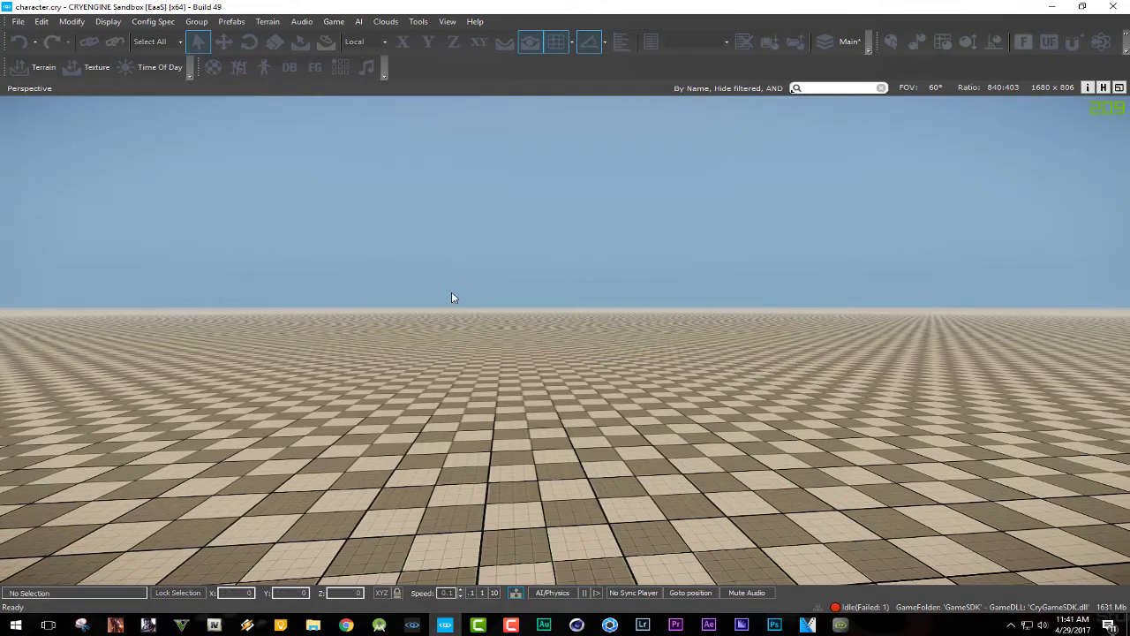
Step: Load the Default flow graph in the Flow Graph editor
{"action": "left_click", "coordinate": [314, 67]}
{"action": "left_click", "coordinate": [110, 409]}
{"action": "left_click", "coordinate": [155, 420]}
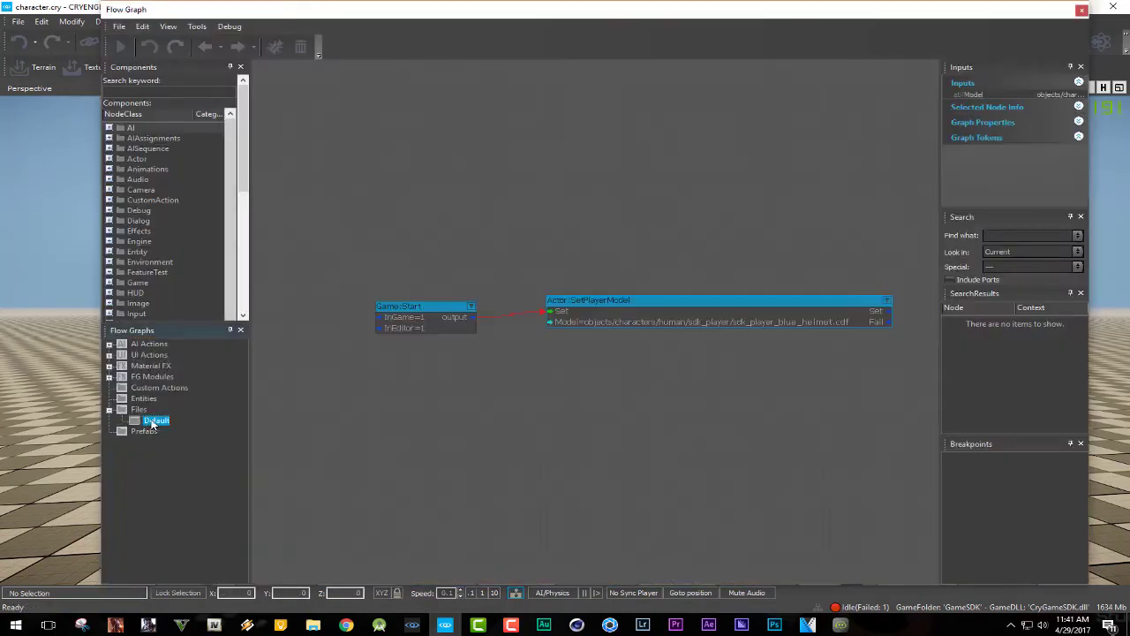
Step: Set the SetPlayerModel node's Model input to the sdk_player_35.cdf path and close Flow Graph
{"action": "left_click", "coordinate": [1051, 94]}
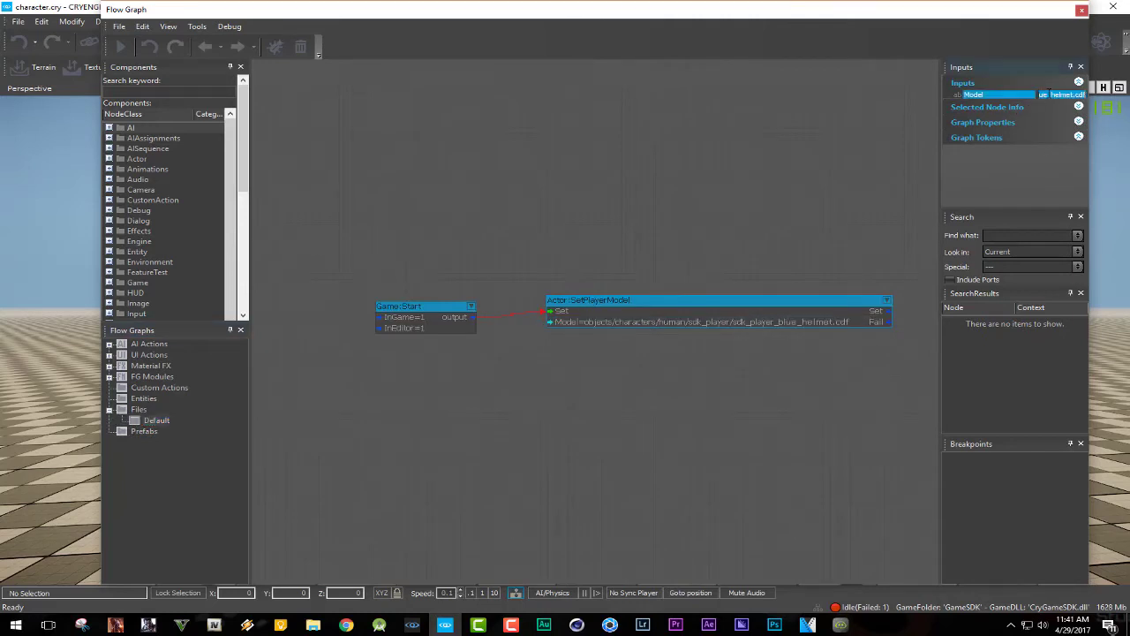
{"action": "key", "text": "Return"}
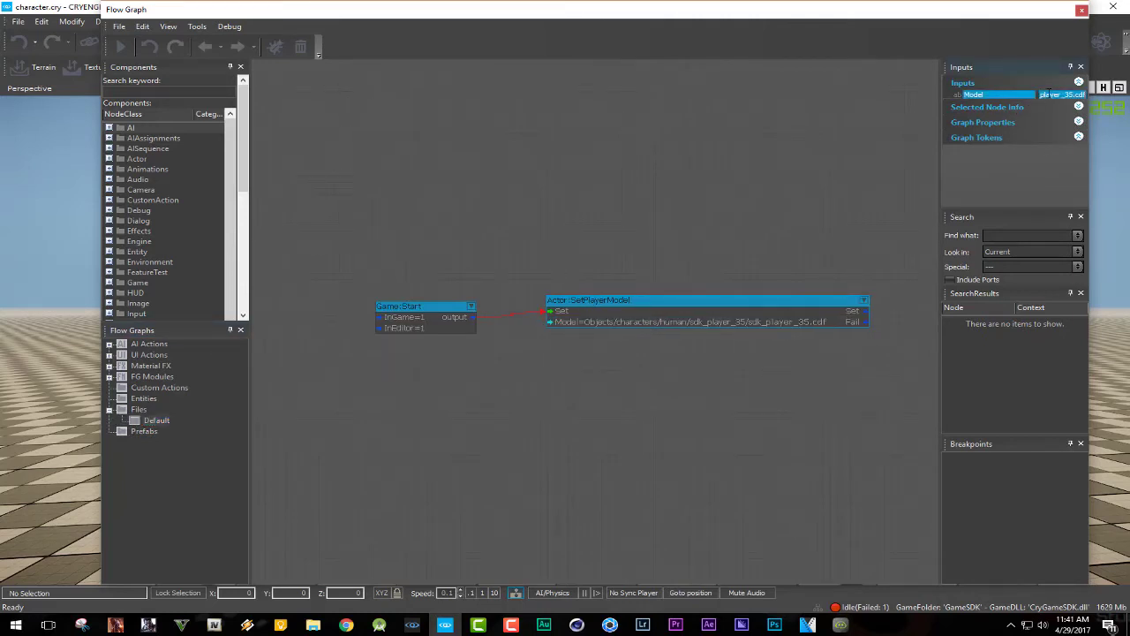
{"action": "left_click", "coordinate": [1082, 11]}
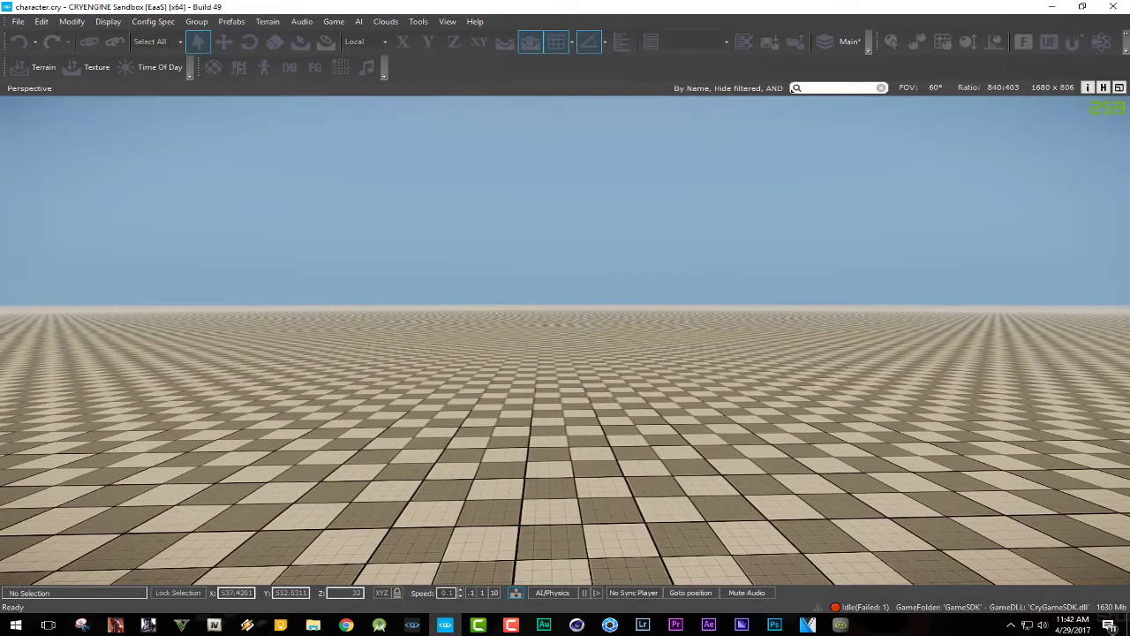
Step: Enter game mode with Ctrl+G, run the sdk_player_35 character forward, then crouch
{"action": "key", "text": "ctrl+g"}
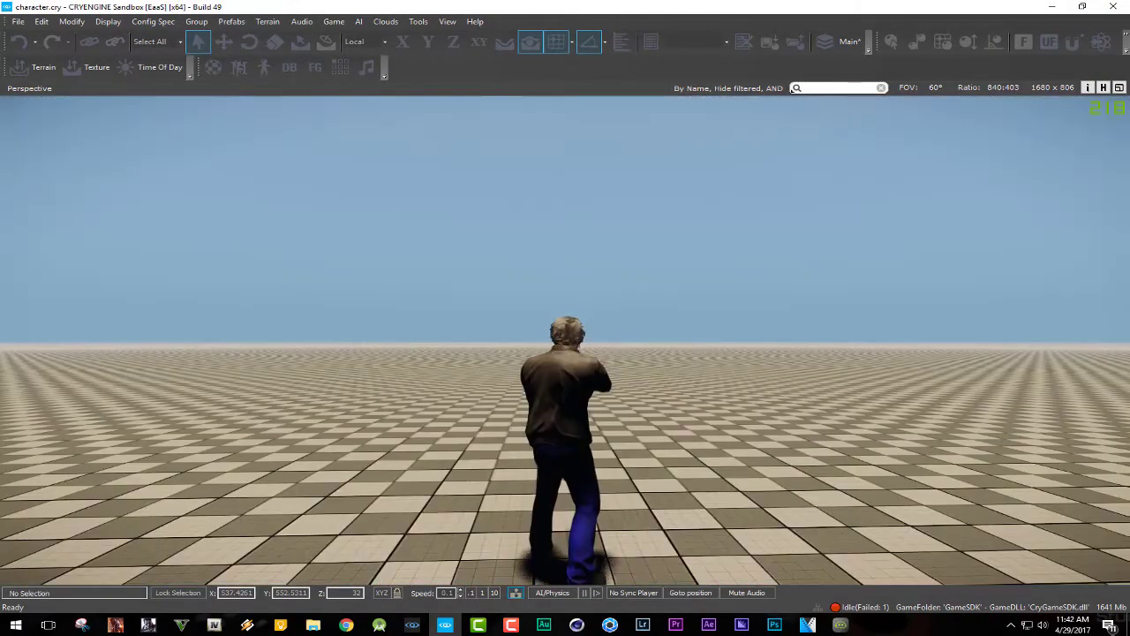
{"action": "key", "text": "w"}
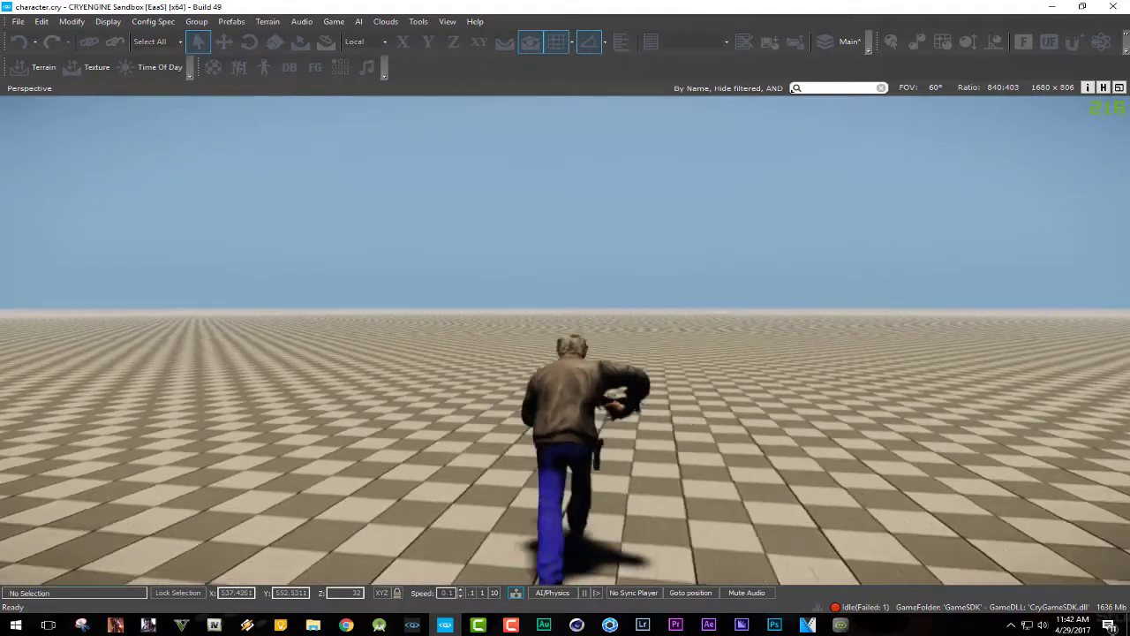
{"action": "key", "text": "c"}
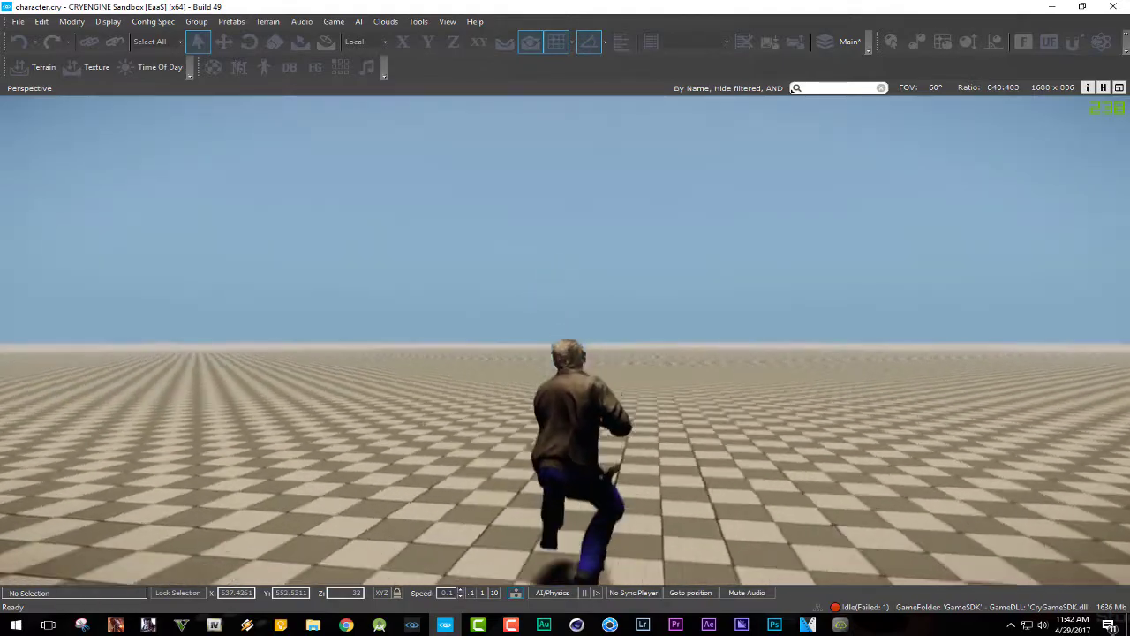